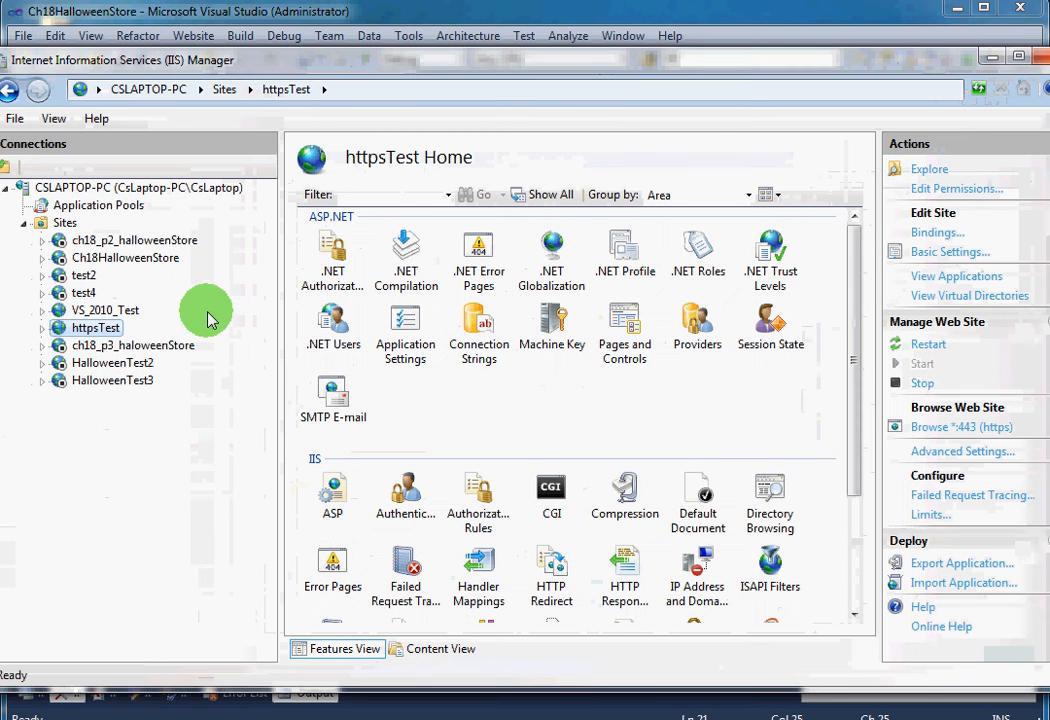
Create a folder named httpTest2 inside C:\11_IIS_Web_Testing and return to IIS Manager.
click(677, 719)
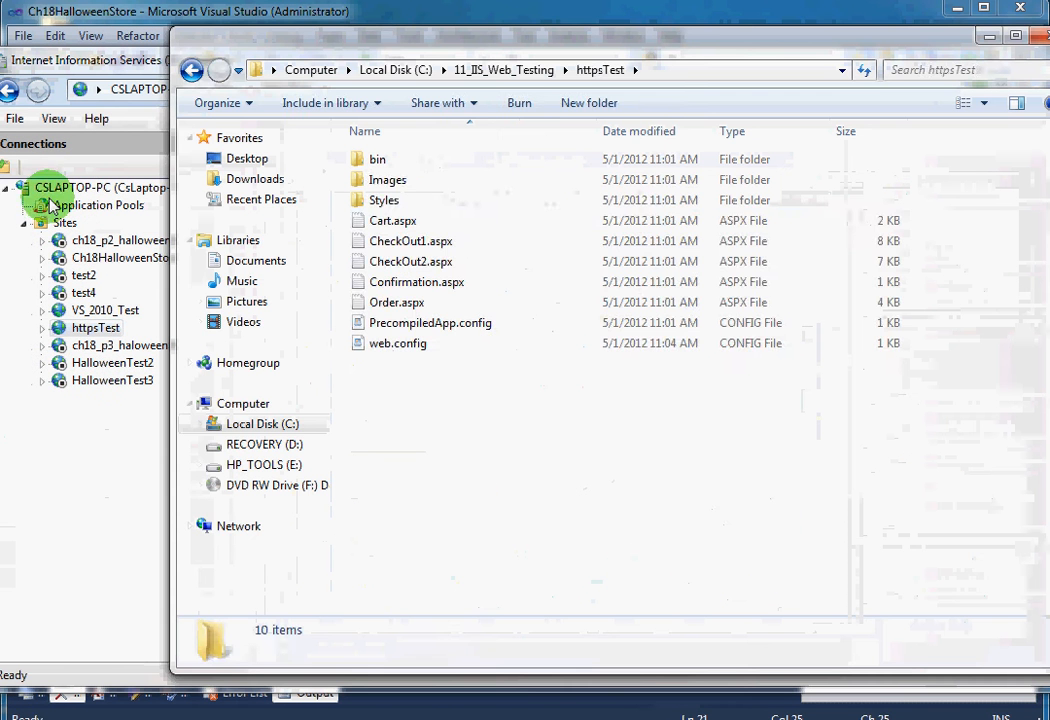
click(190, 72)
right_click(368, 265)
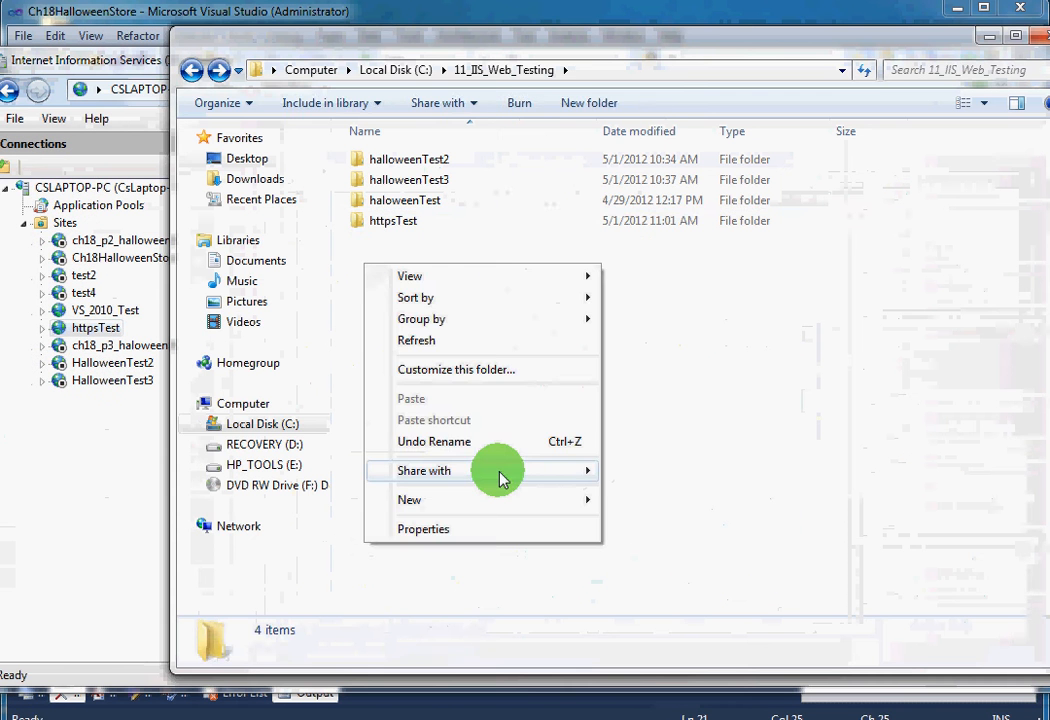
mouse_move(503, 500)
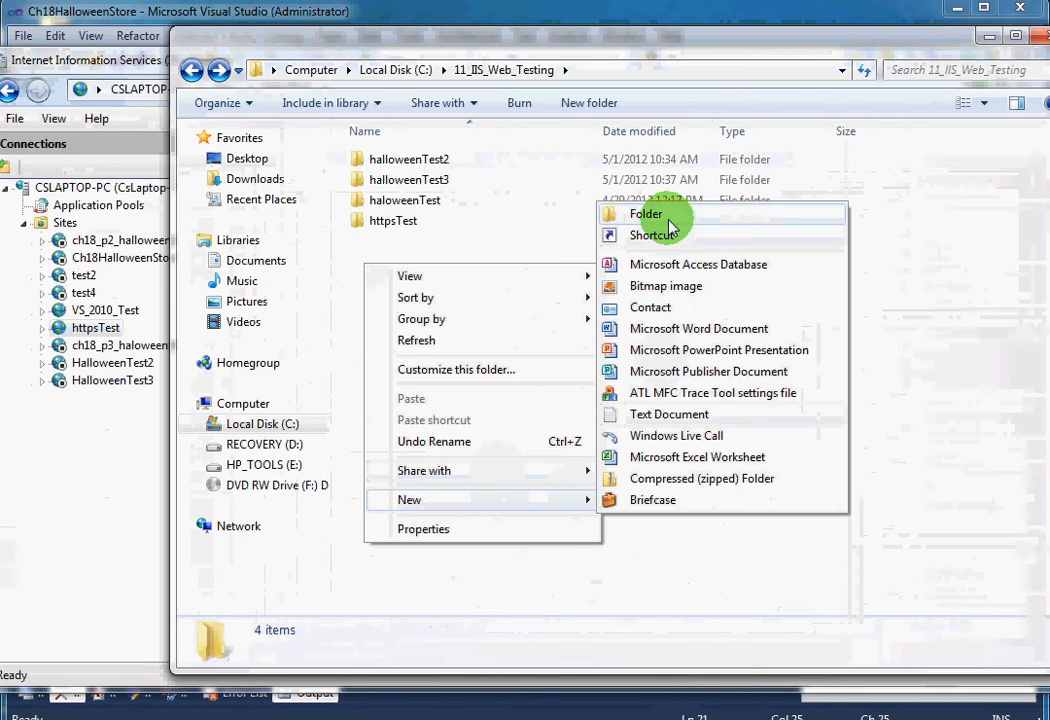
click(655, 212)
text(http)
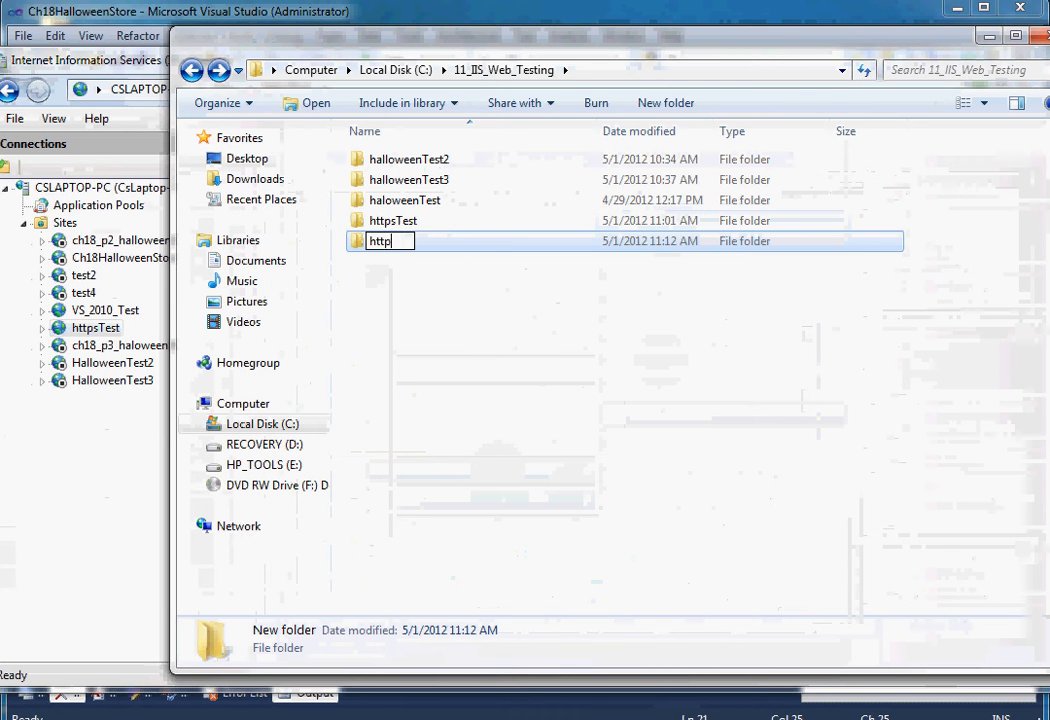
key(Return)
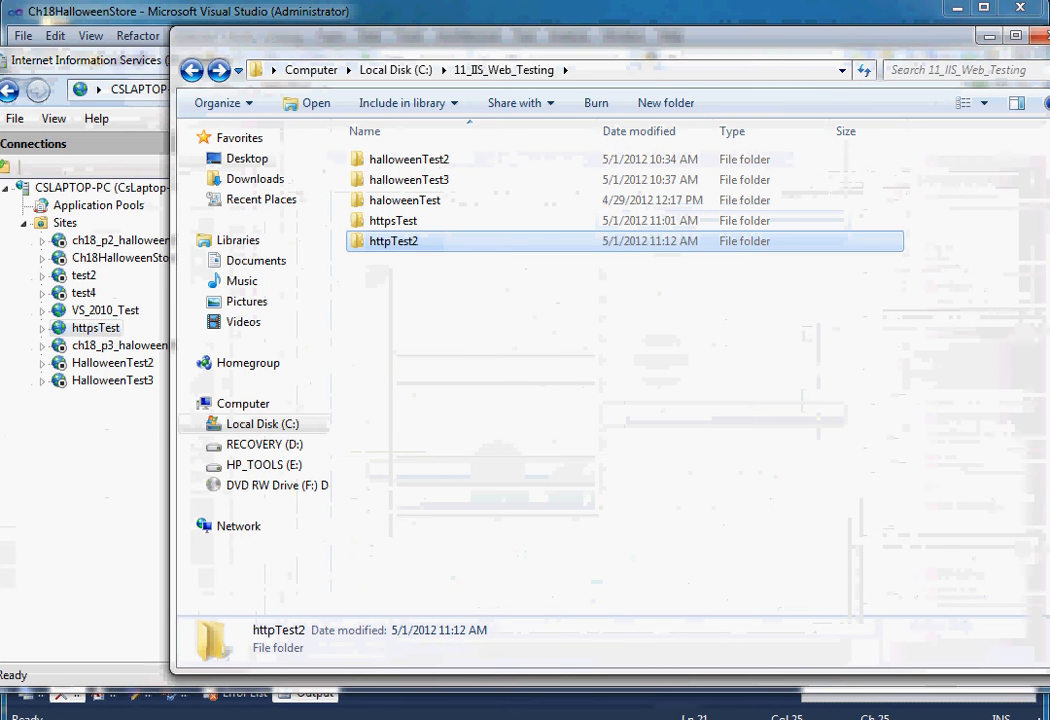
click(585, 72)
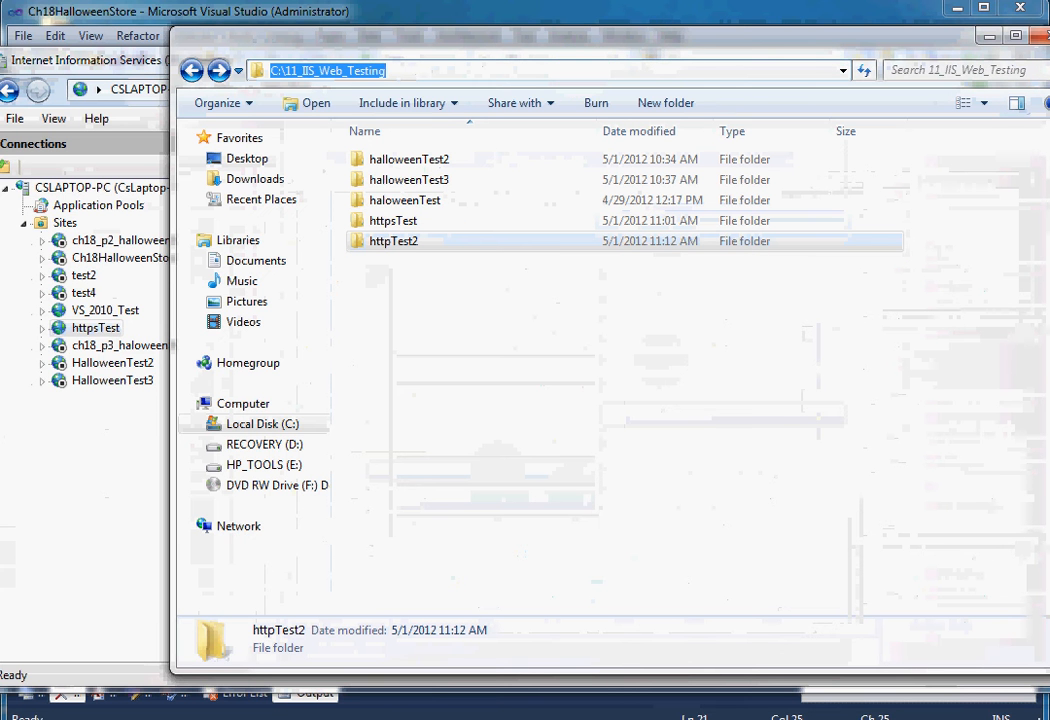
click(986, 37)
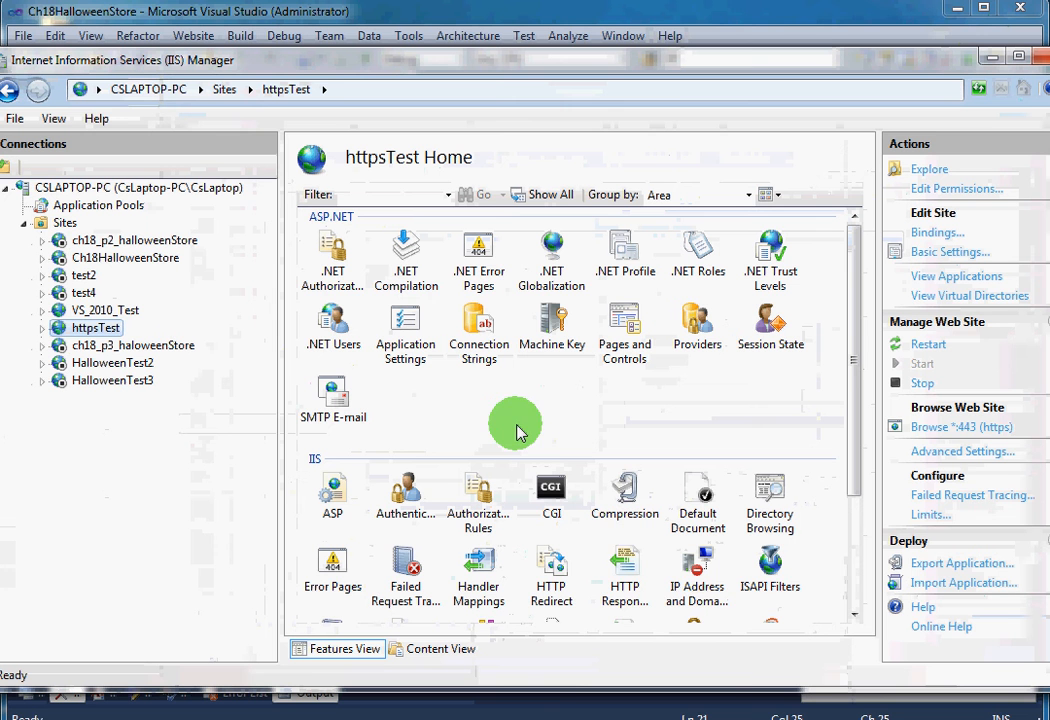
mouse_move(677, 719)
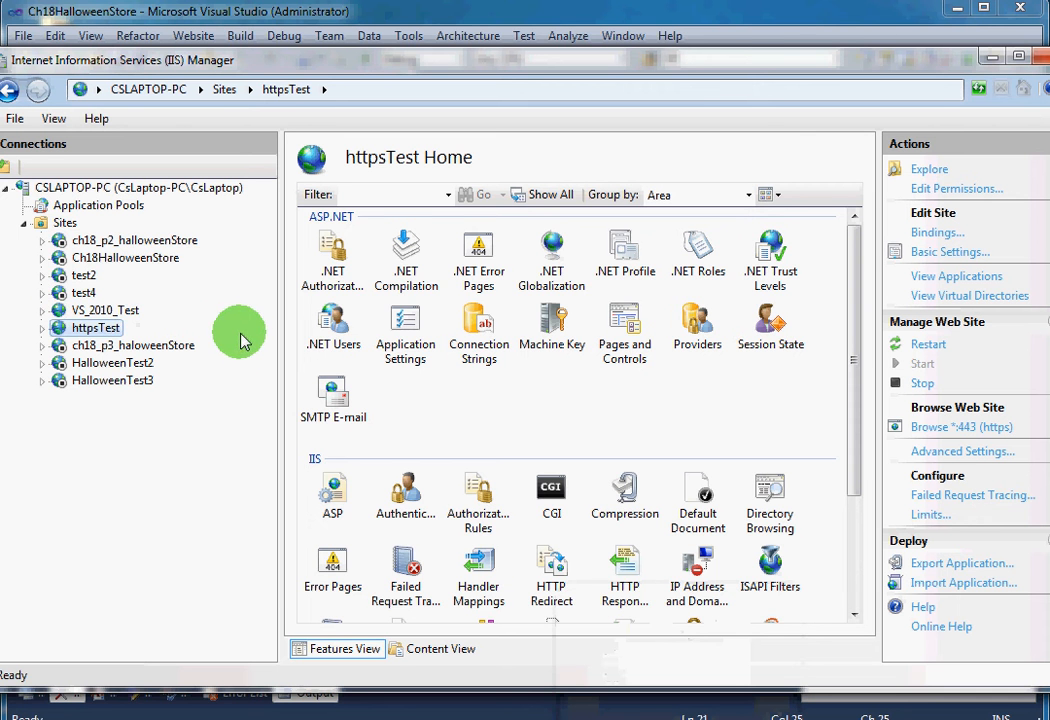
right_click(50, 222)
click(105, 235)
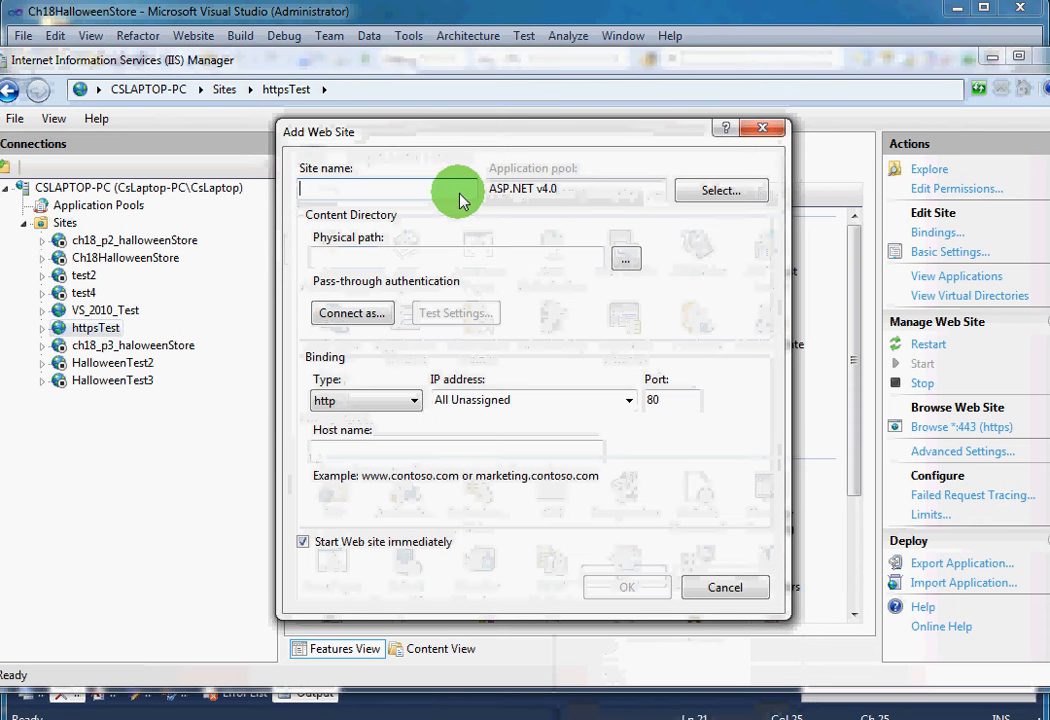
click(762, 128)
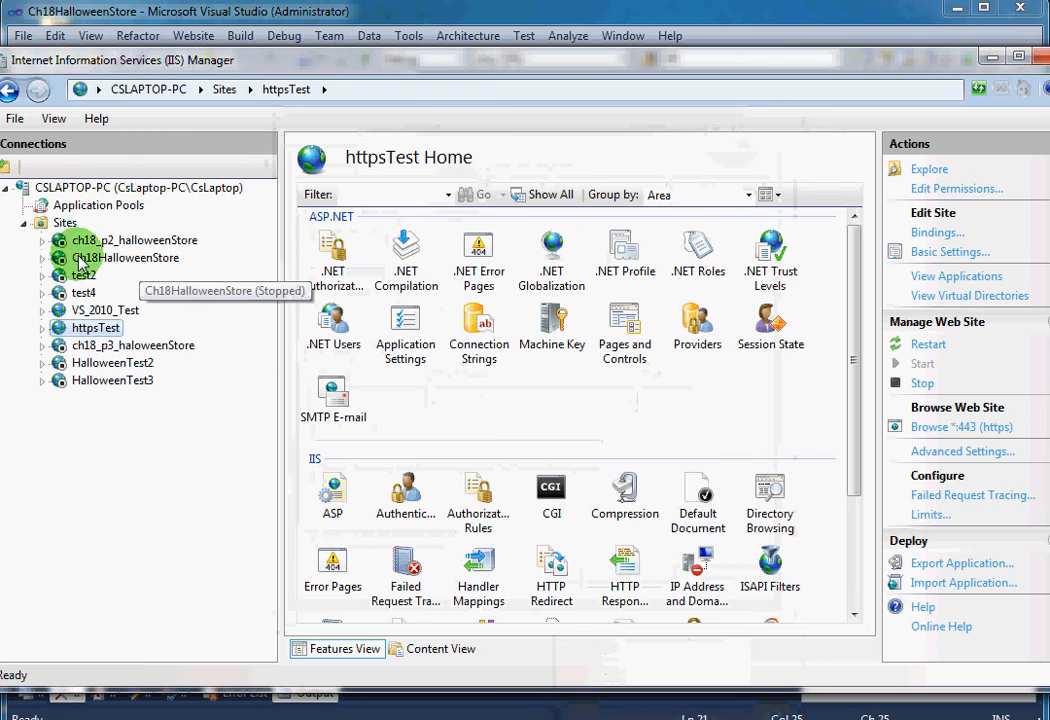
Open the Server Certificates feature for the CSLAPTOP-PC server.
click(91, 196)
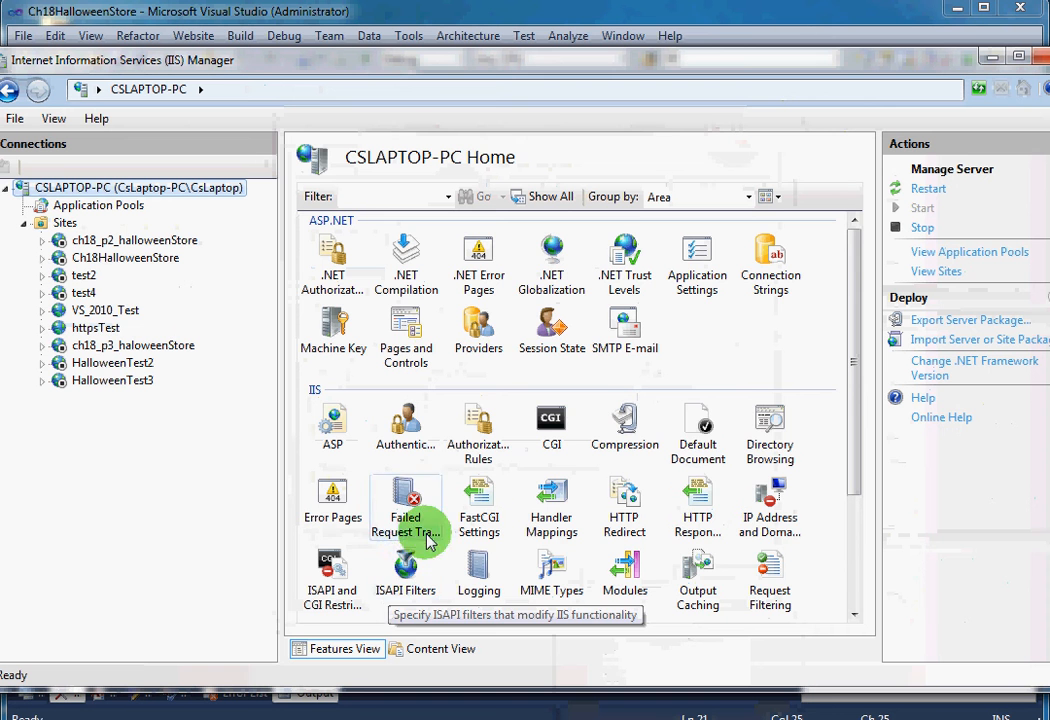
click(857, 509)
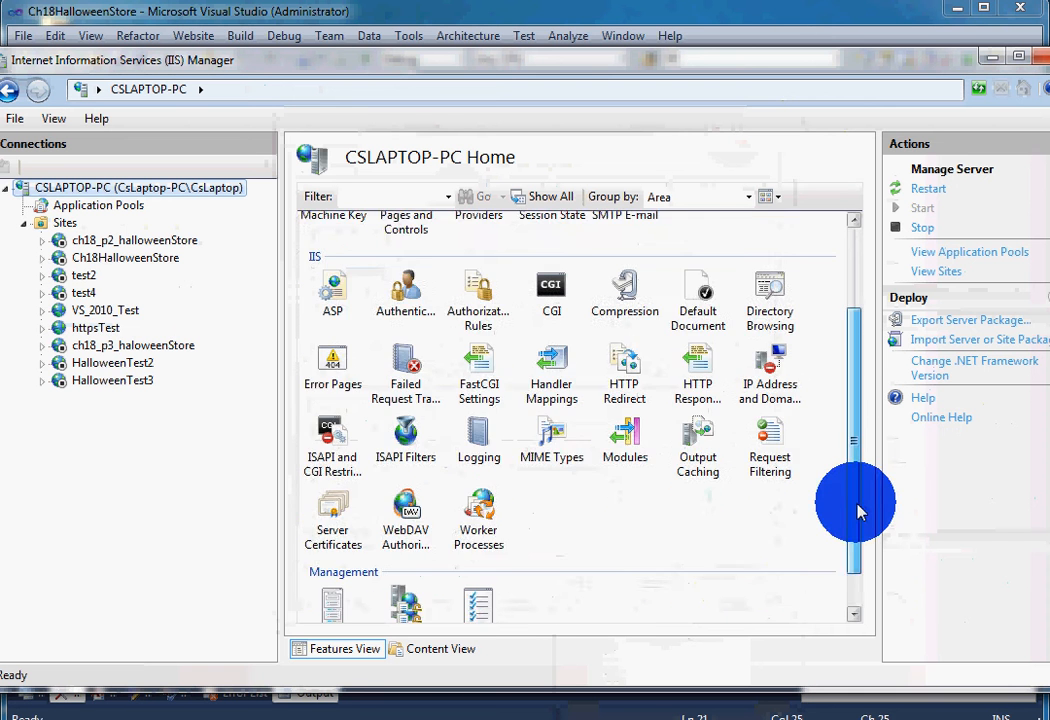
click(333, 480)
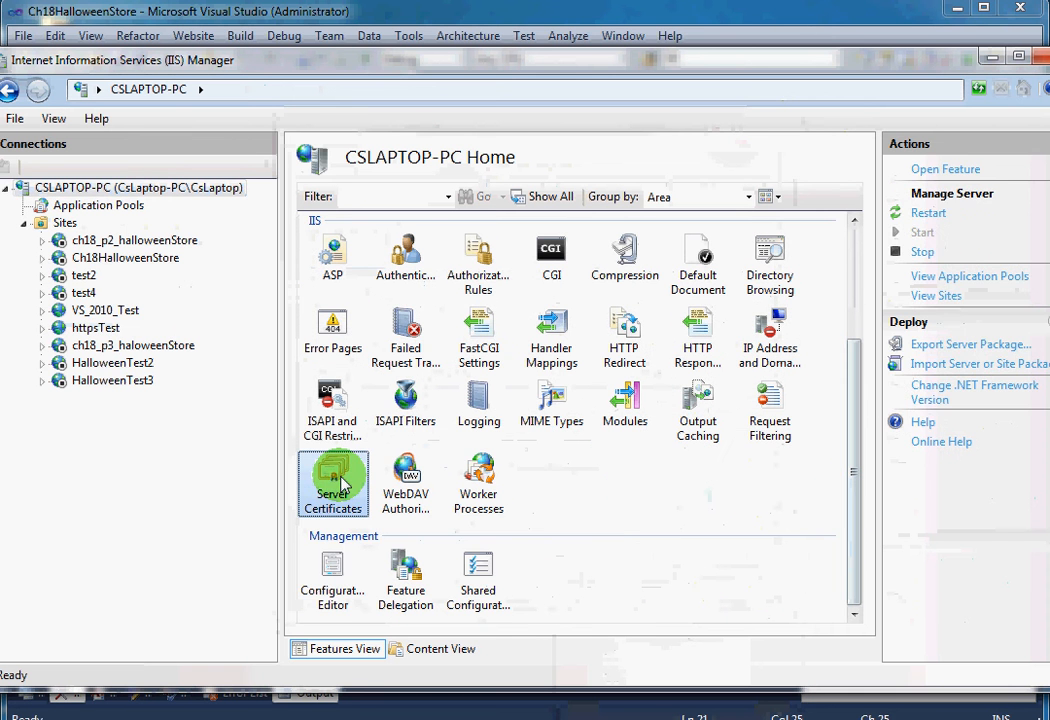
double_click(340, 483)
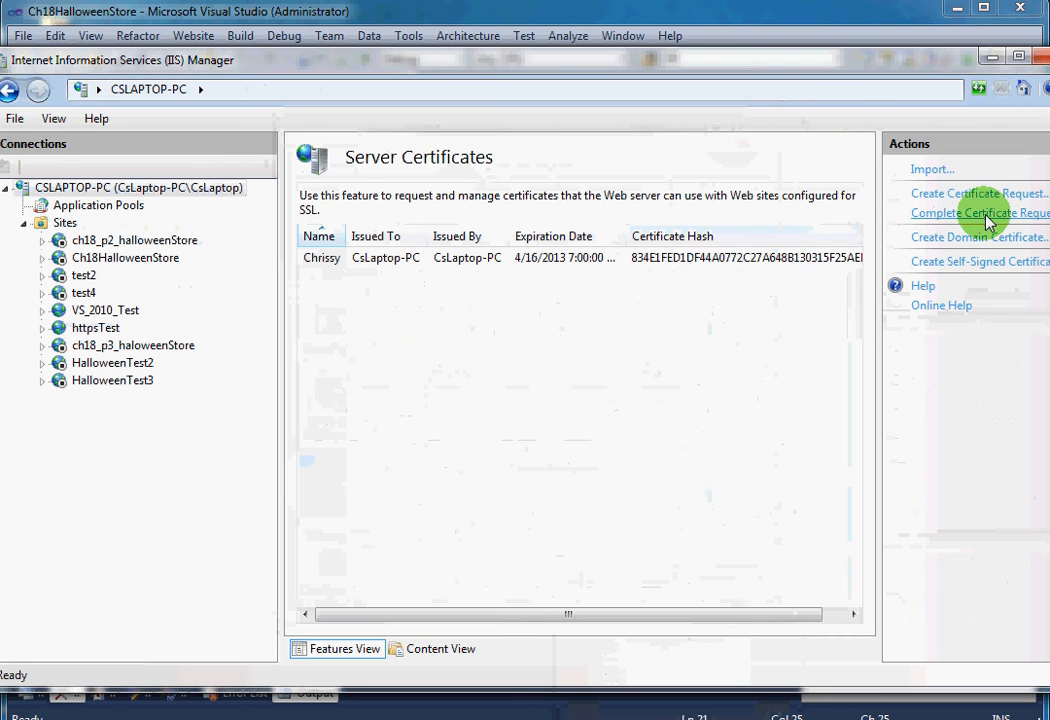
Create a self-signed certificate with the friendly name myCertificate.
click(773, 259)
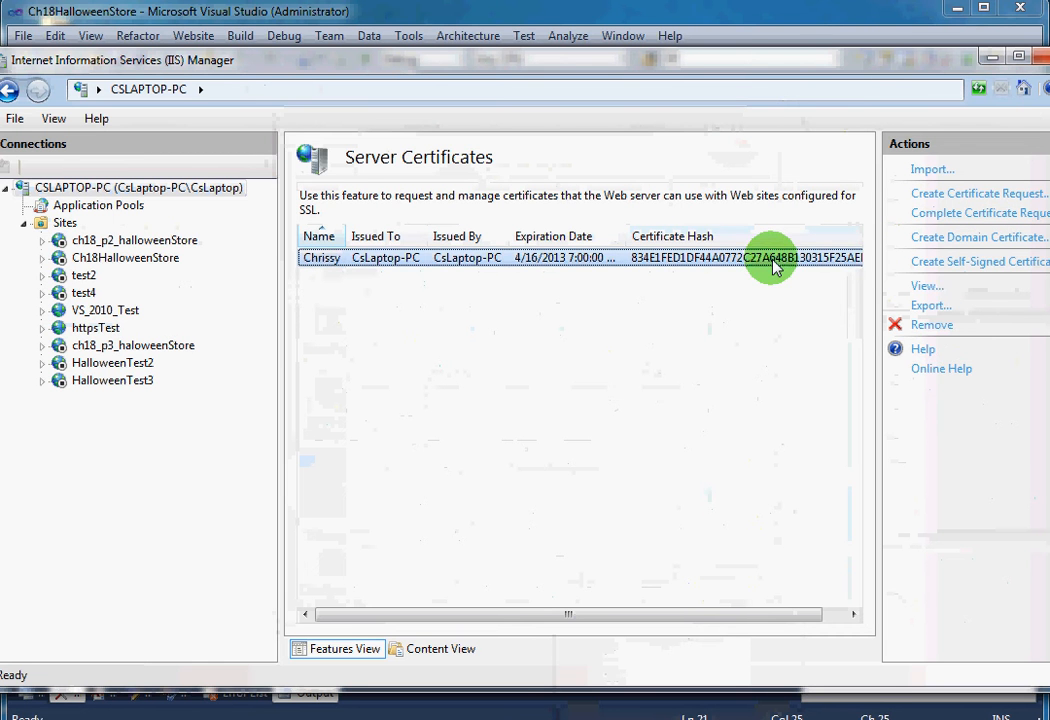
click(960, 262)
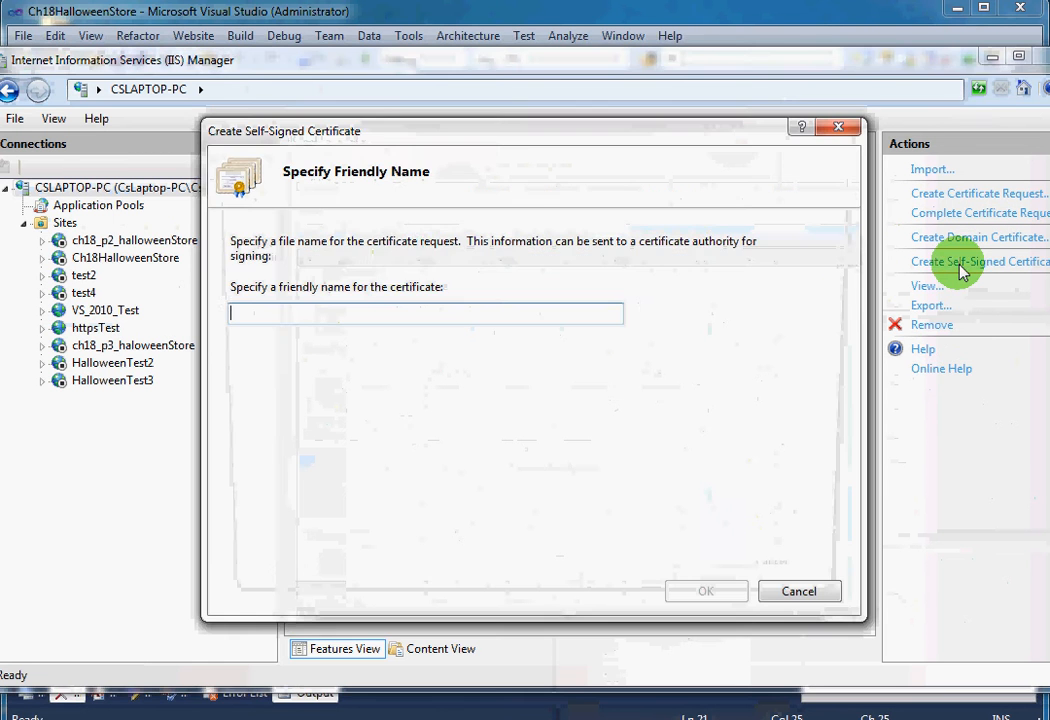
click(432, 318)
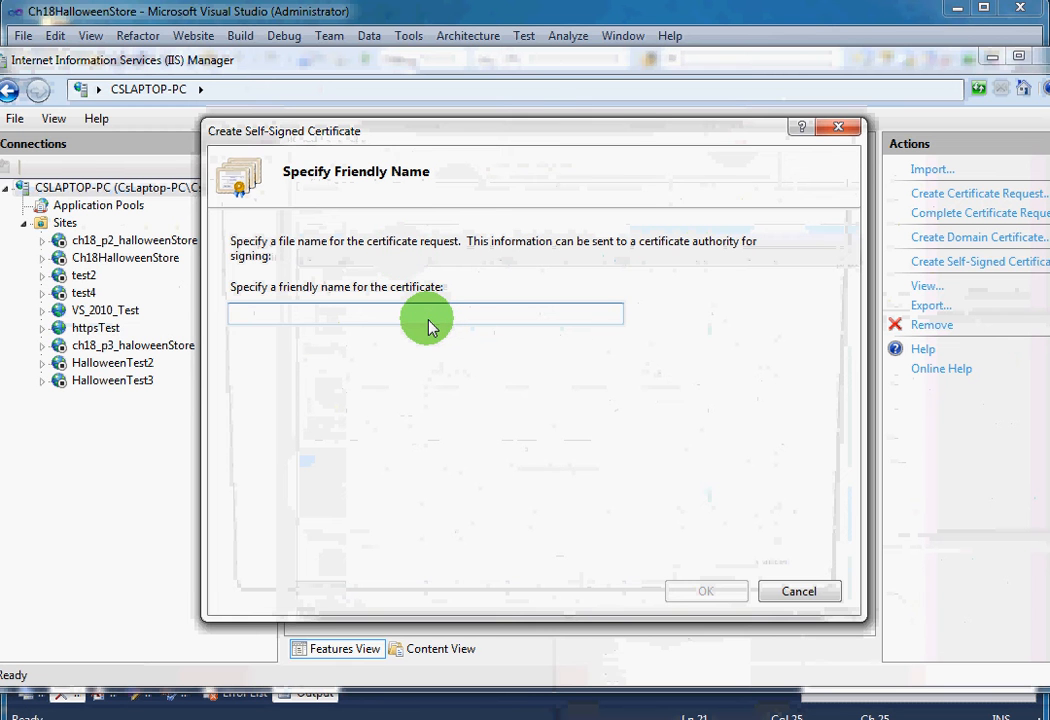
text(myCertificate)
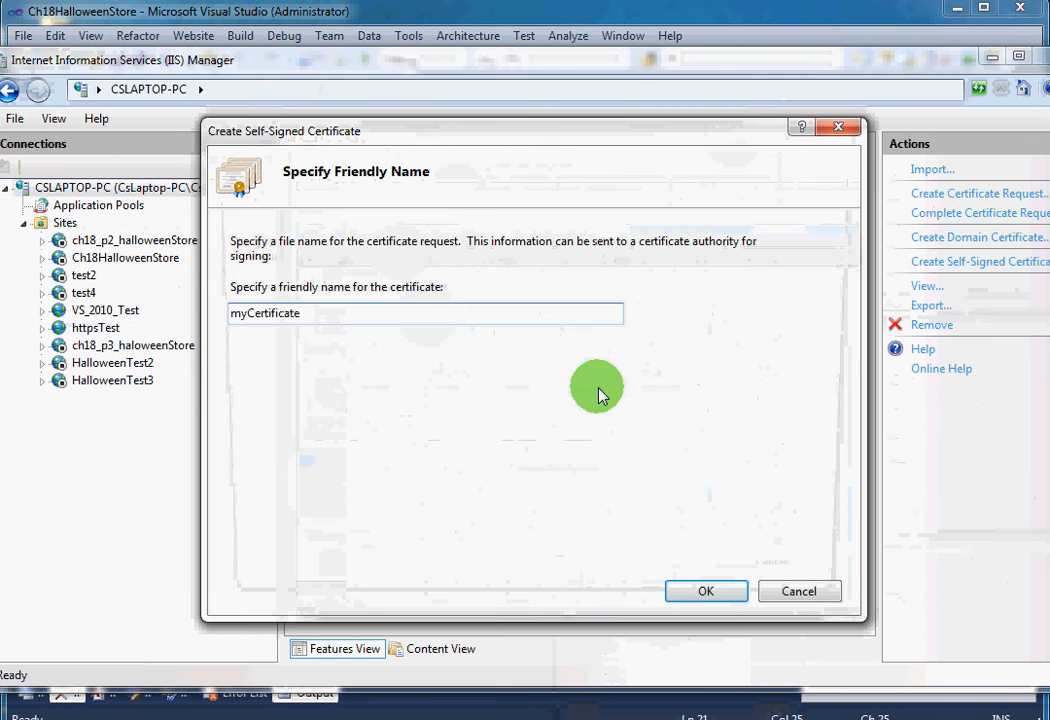
click(706, 591)
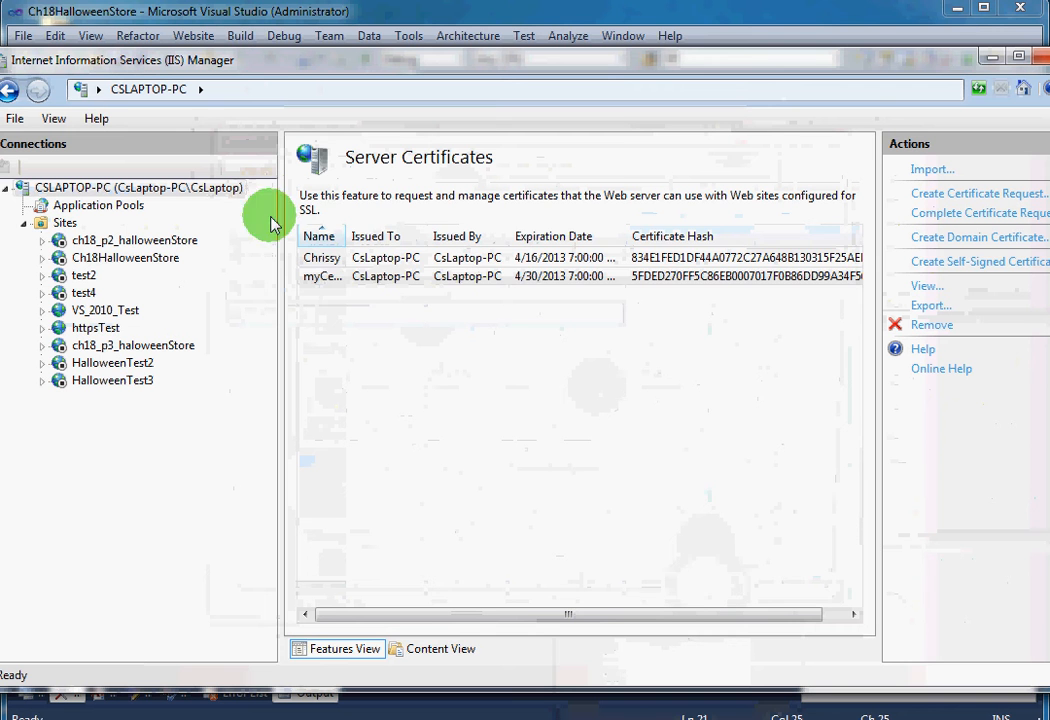
Fit the Name and Expiration Date columns to their contents and select the myCertificate entry.
double_click(347, 236)
click(345, 280)
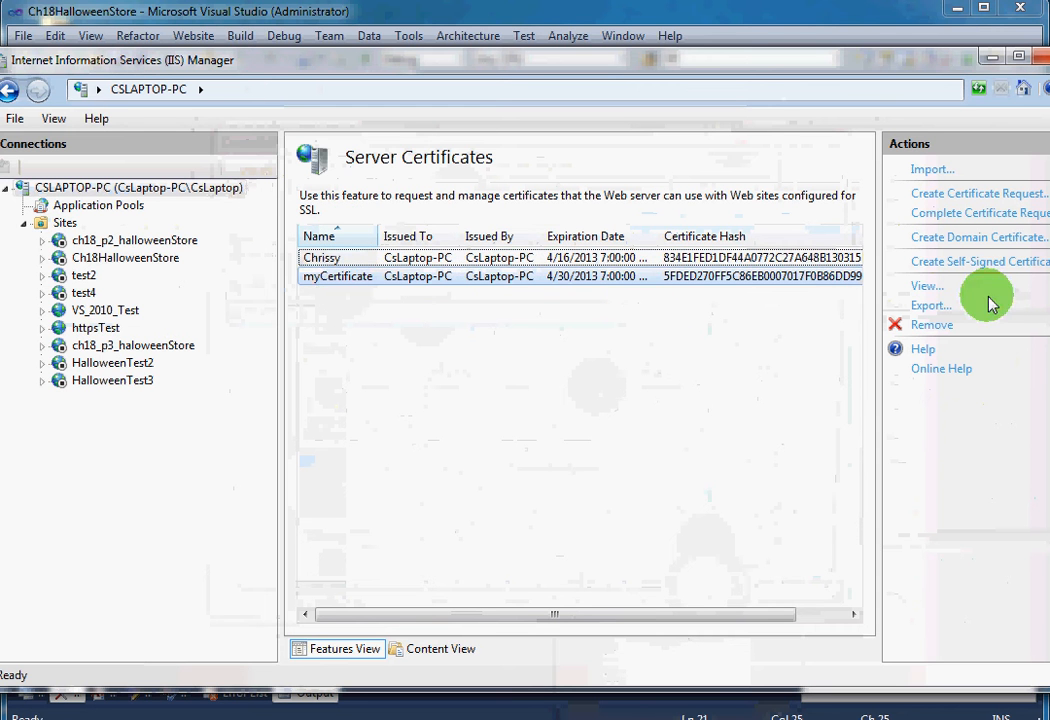
double_click(658, 240)
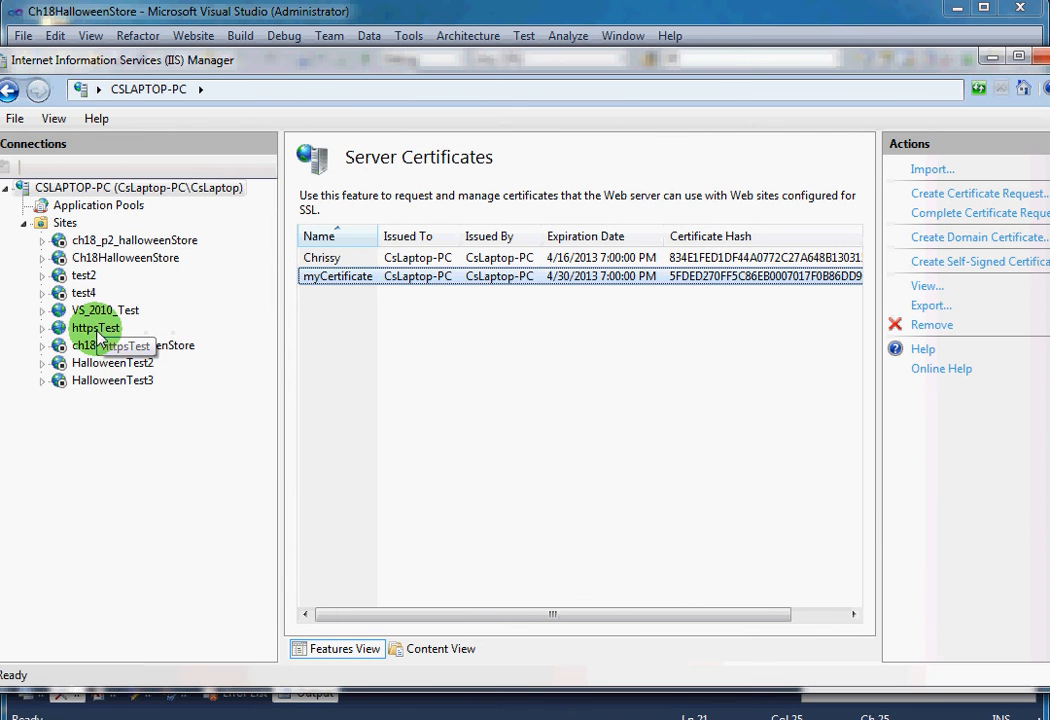
Start adding a web site under Sites and name it httpsTest2.
right_click(59, 226)
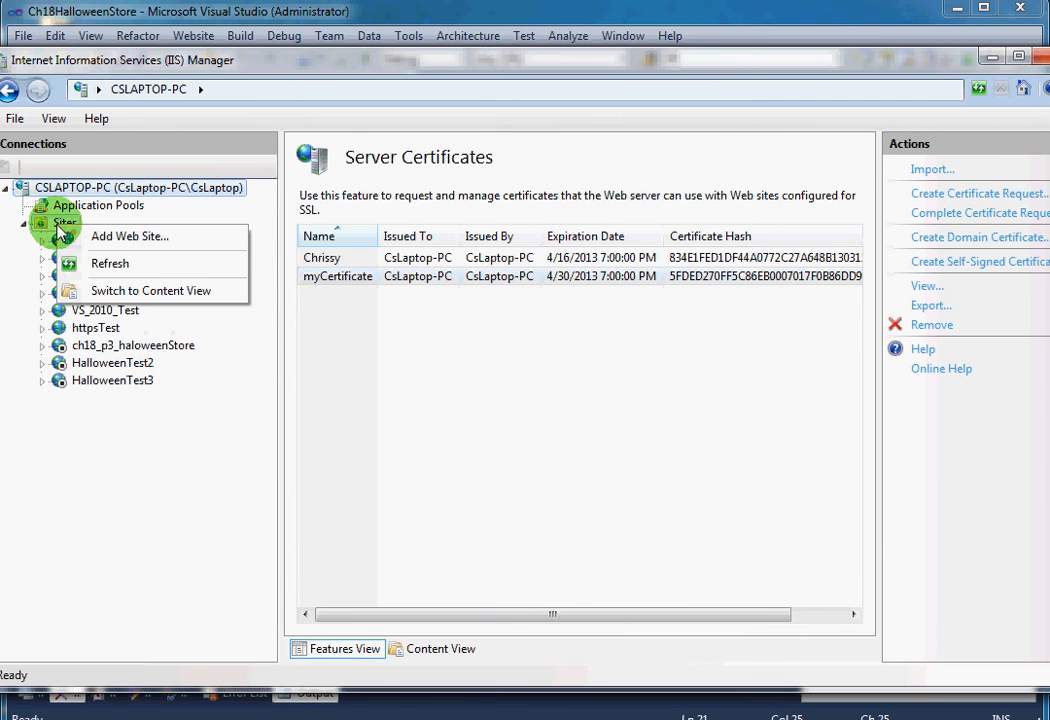
click(118, 236)
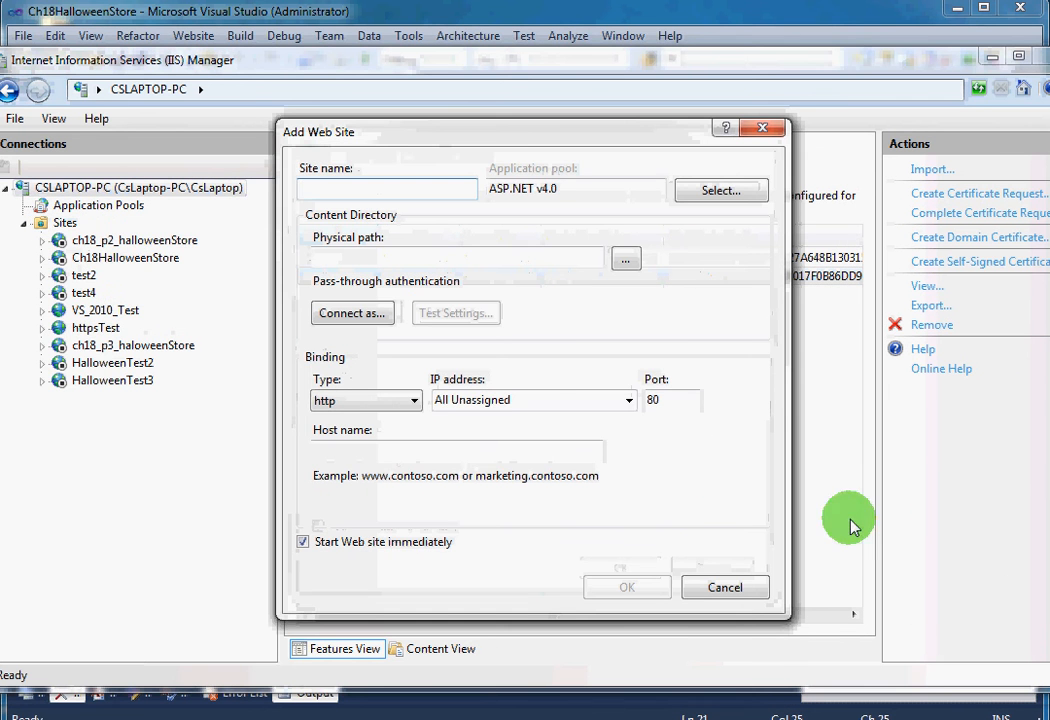
click(321, 191)
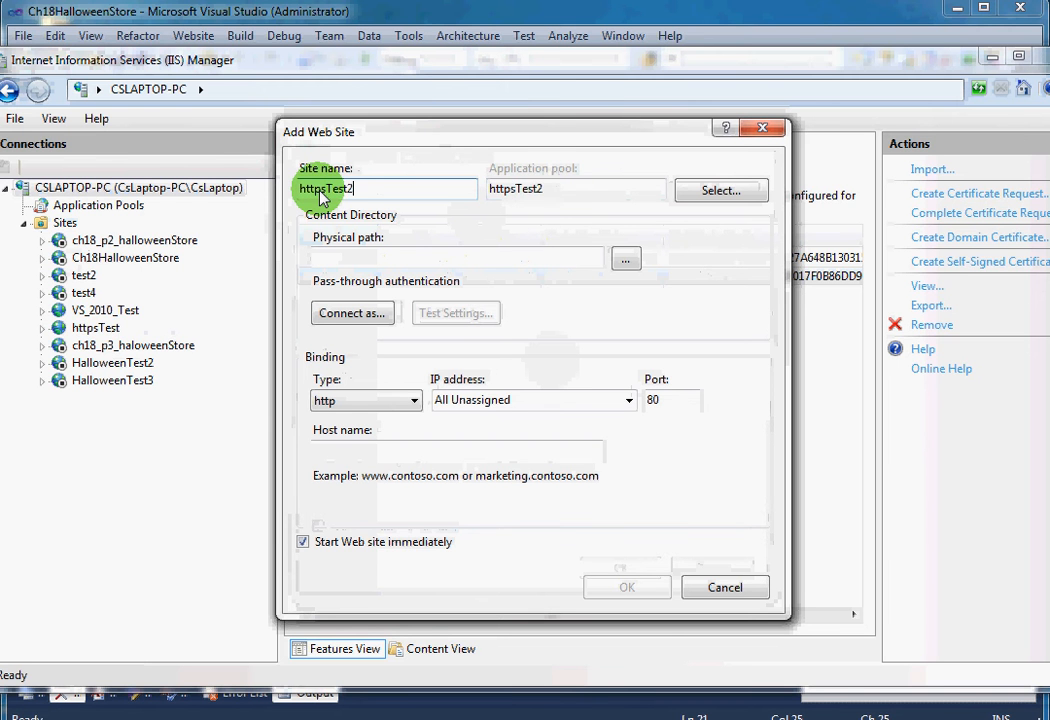
Set the new site's physical path to the folder C:\11_IIS_Web_Testing\httpTest2.
click(622, 258)
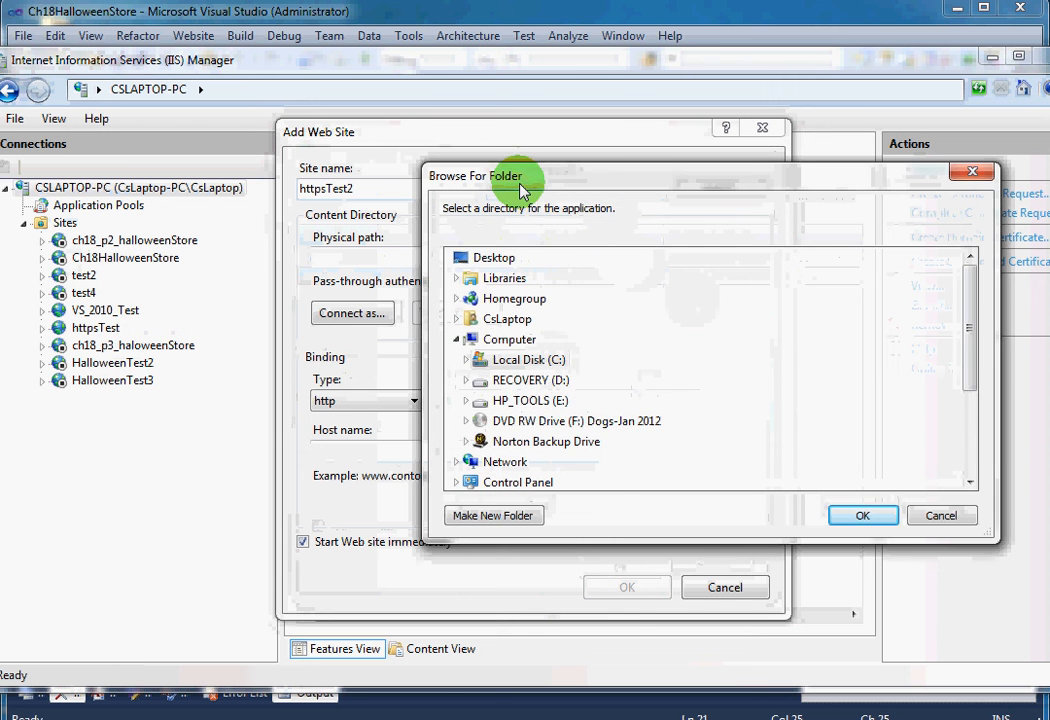
drag(534, 182, 412, 241)
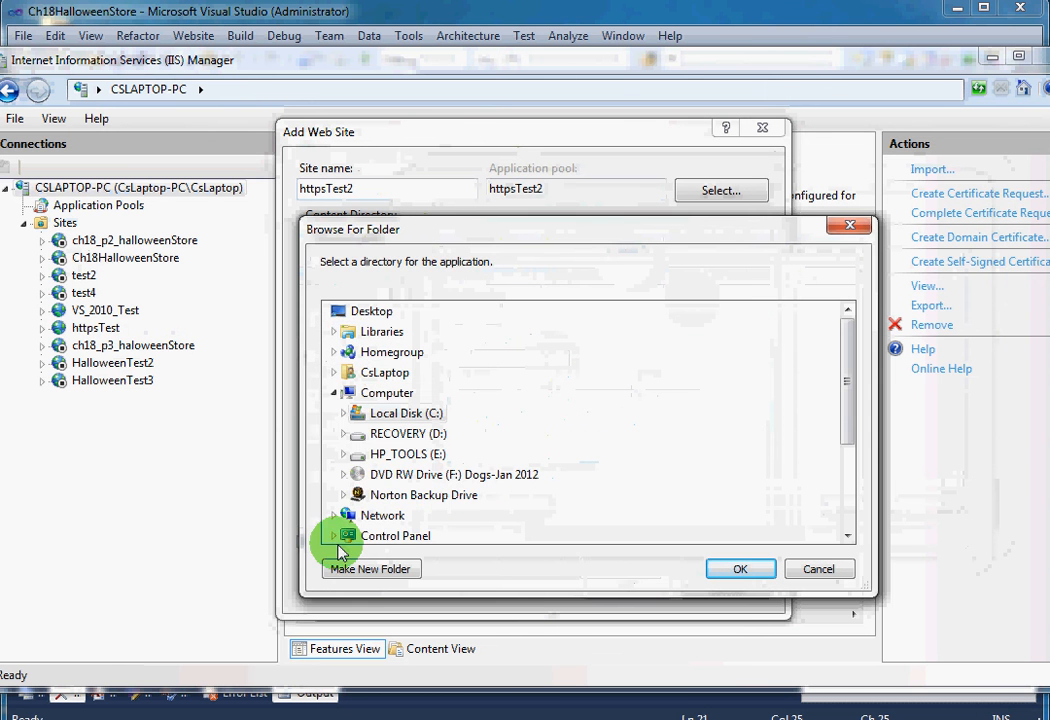
click(344, 414)
click(353, 454)
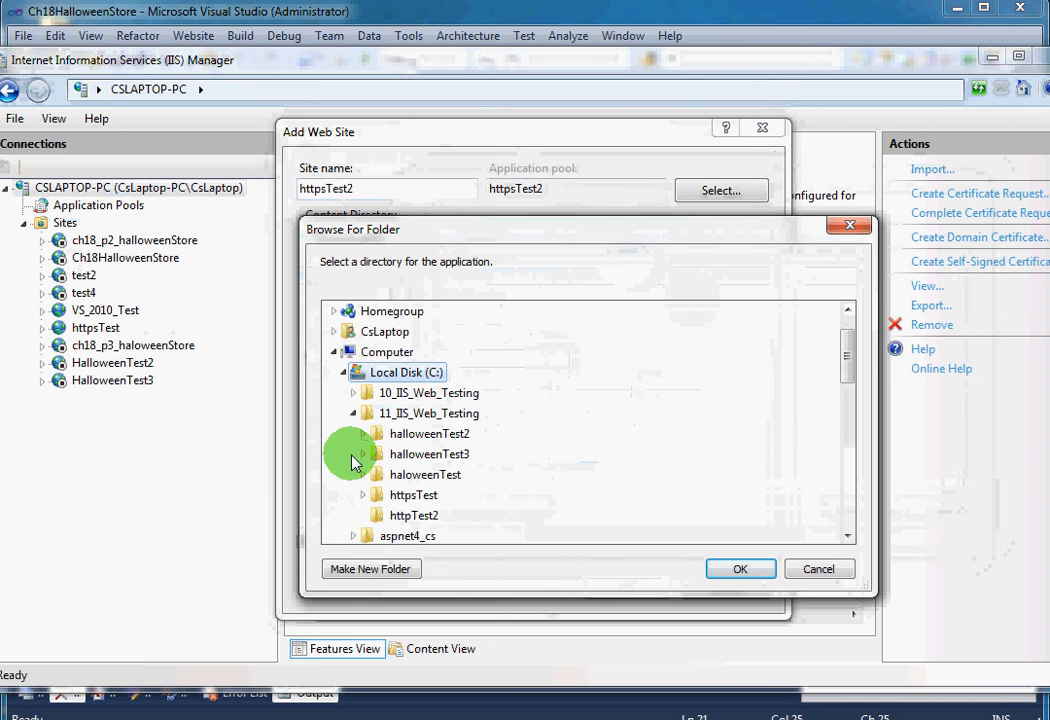
click(412, 515)
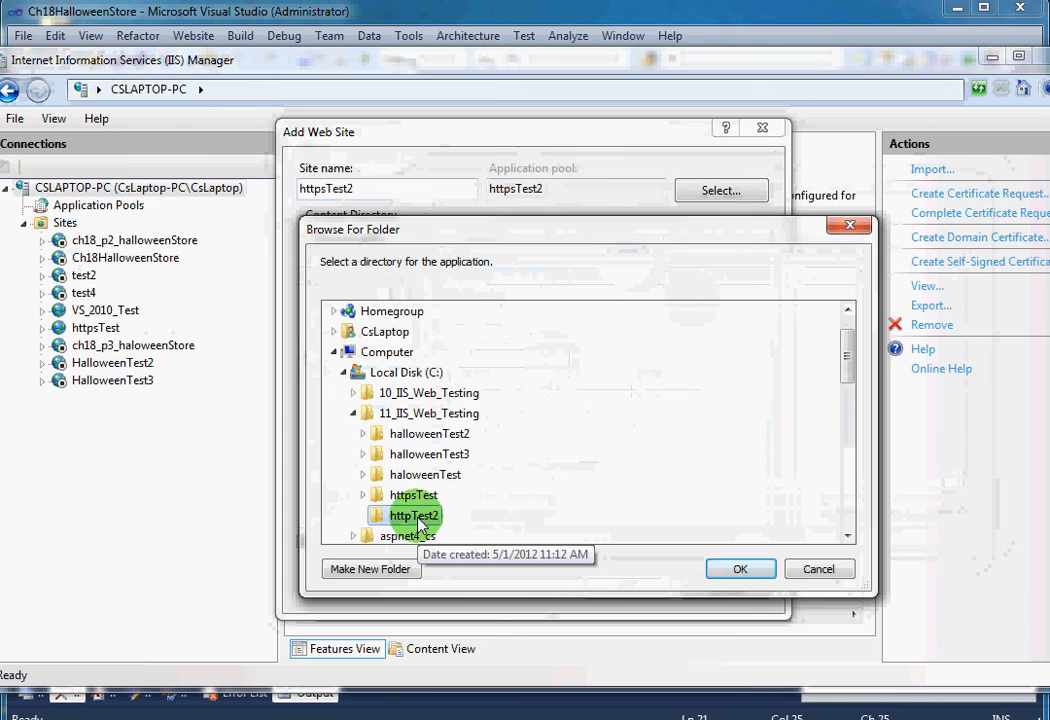
click(740, 569)
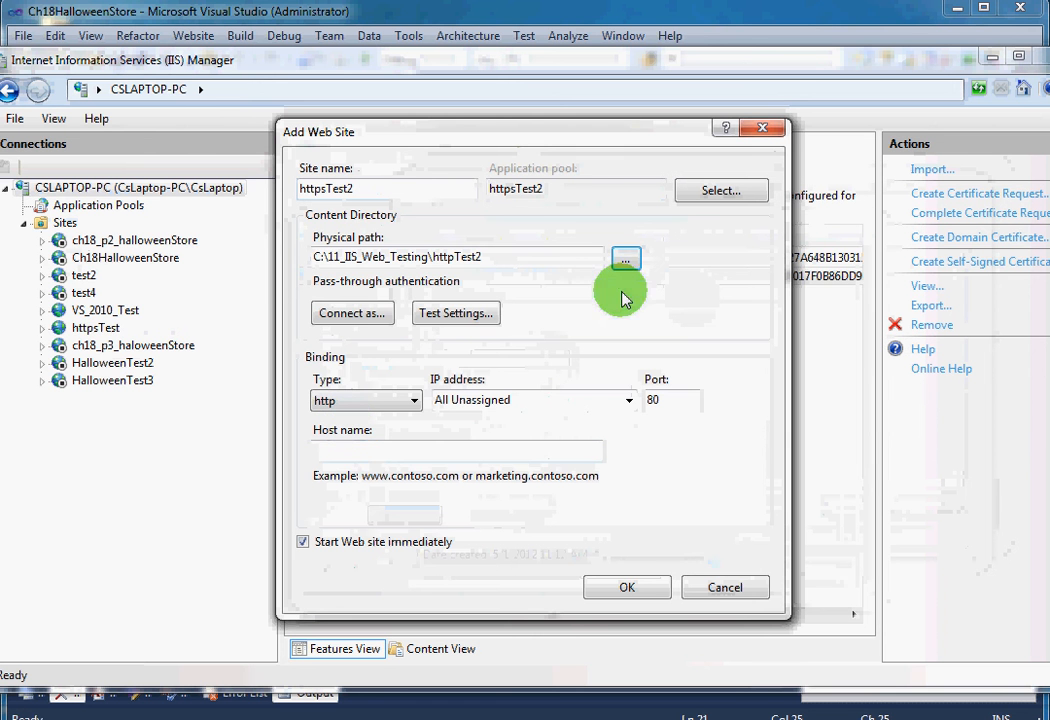
Check the new site's path credentials options and test its connection settings, viewing the authorization details.
click(349, 314)
click(709, 276)
click(432, 314)
click(338, 278)
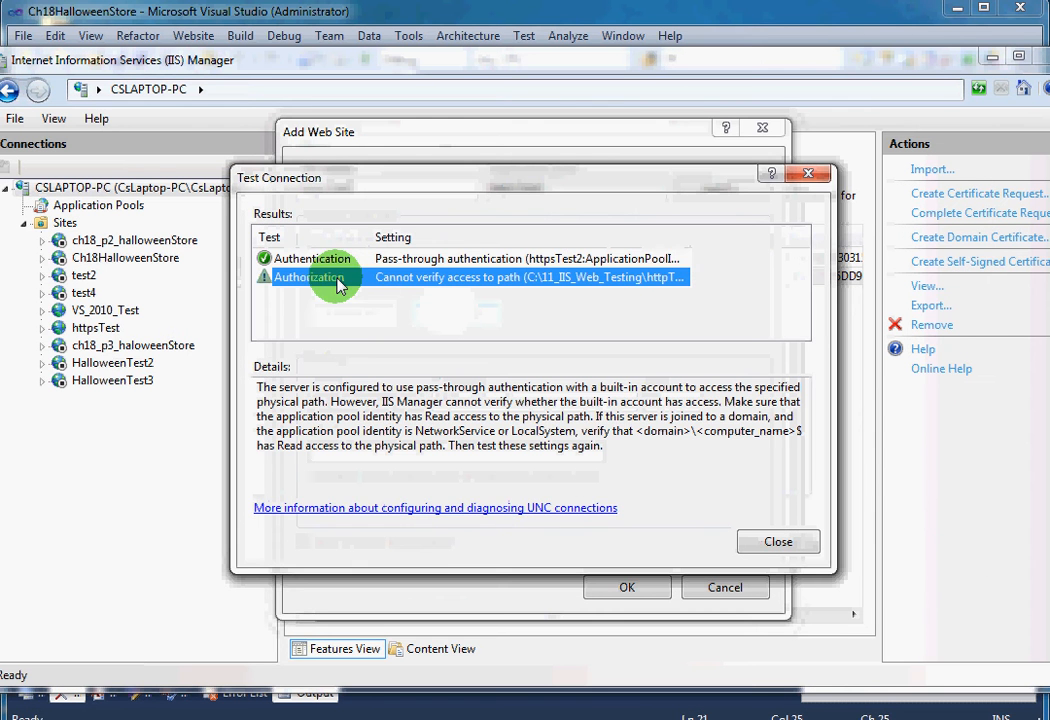
click(808, 174)
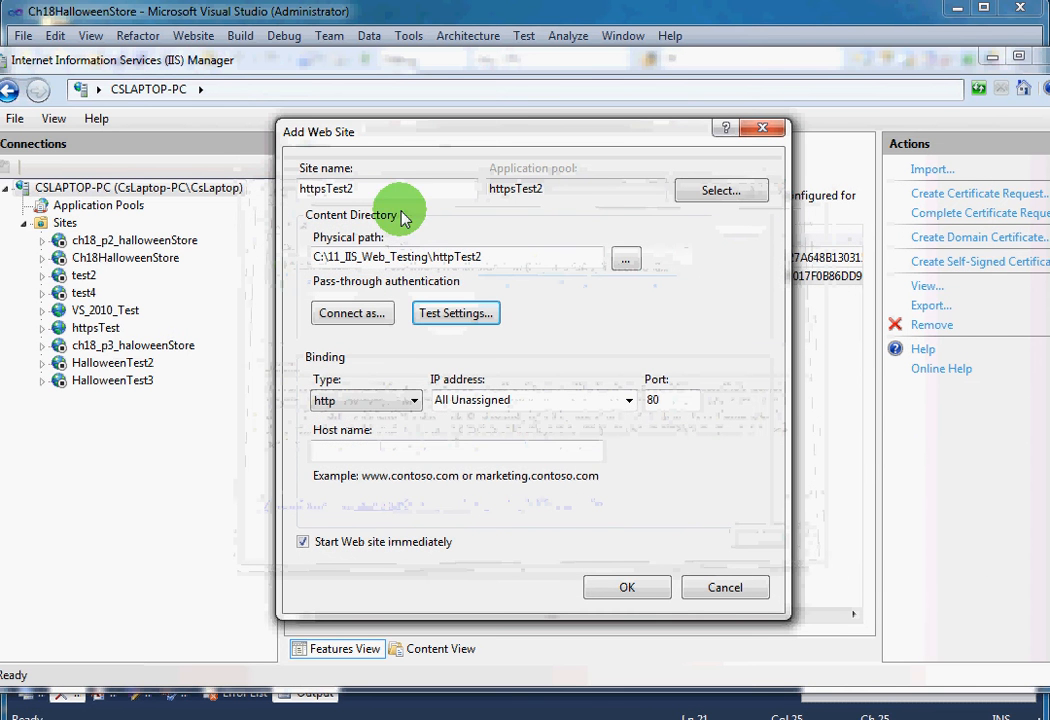
Set the site binding type to https and choose myCertificate as its SSL certificate.
click(410, 398)
click(372, 432)
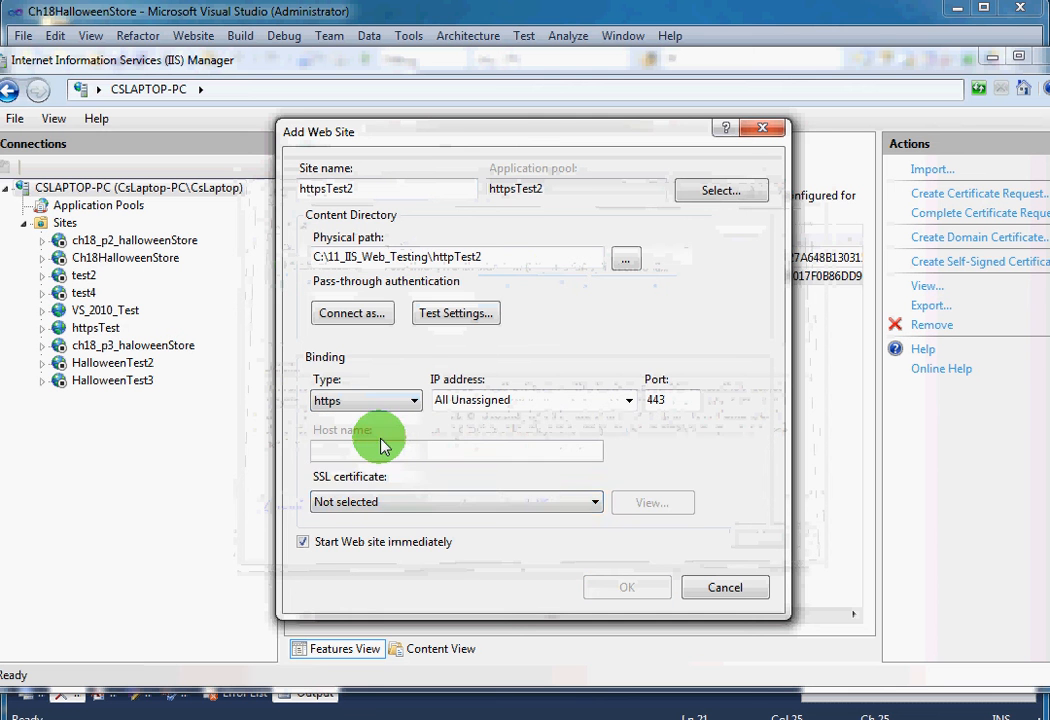
click(535, 503)
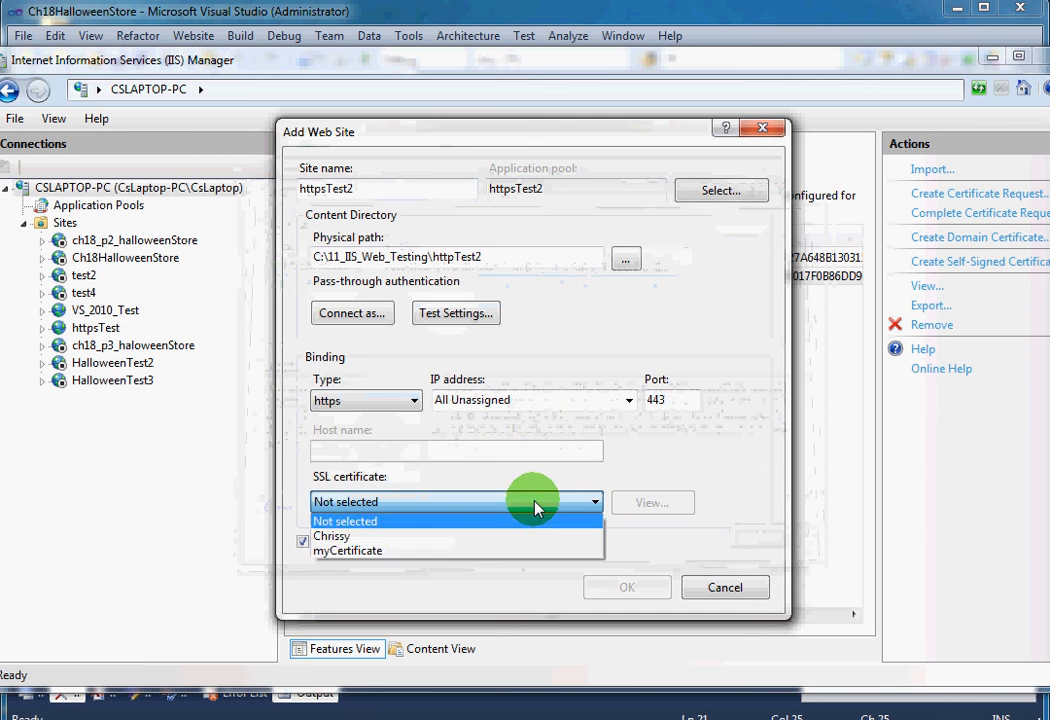
click(452, 551)
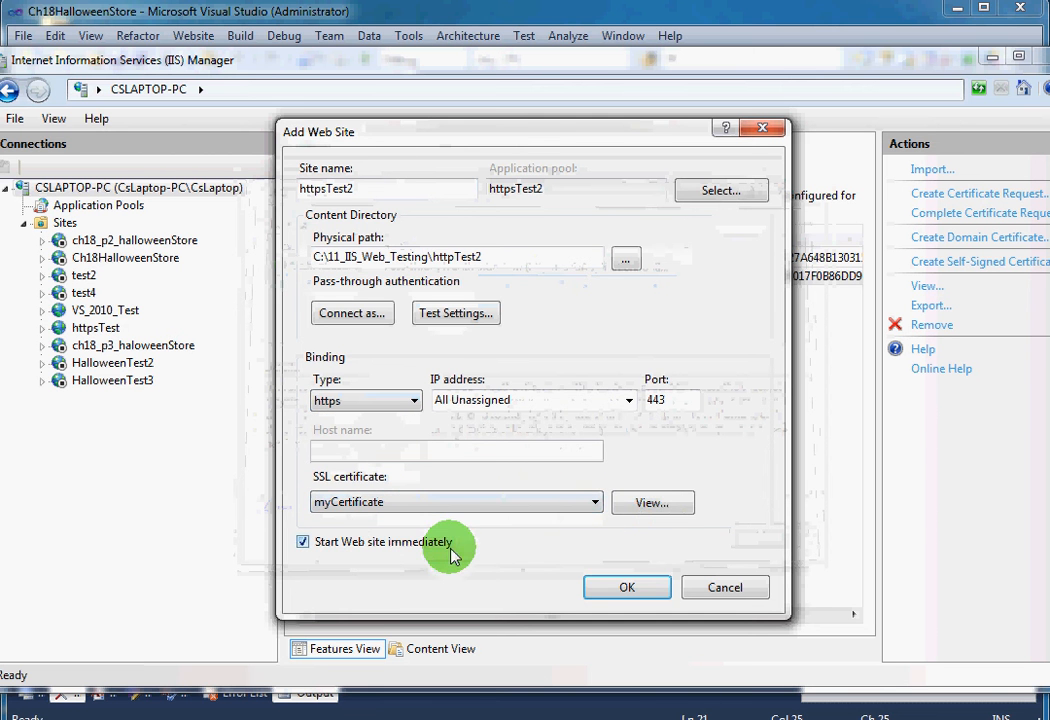
Examine the general information, details and certification path of the SSL certificate selected for the new site.
click(668, 507)
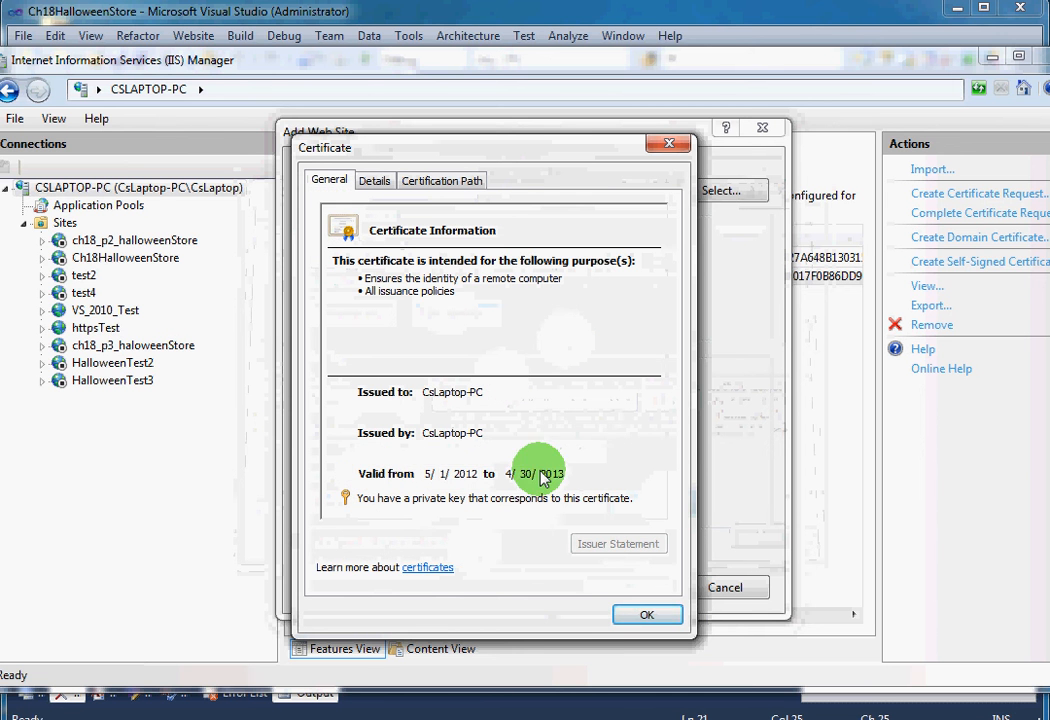
click(382, 183)
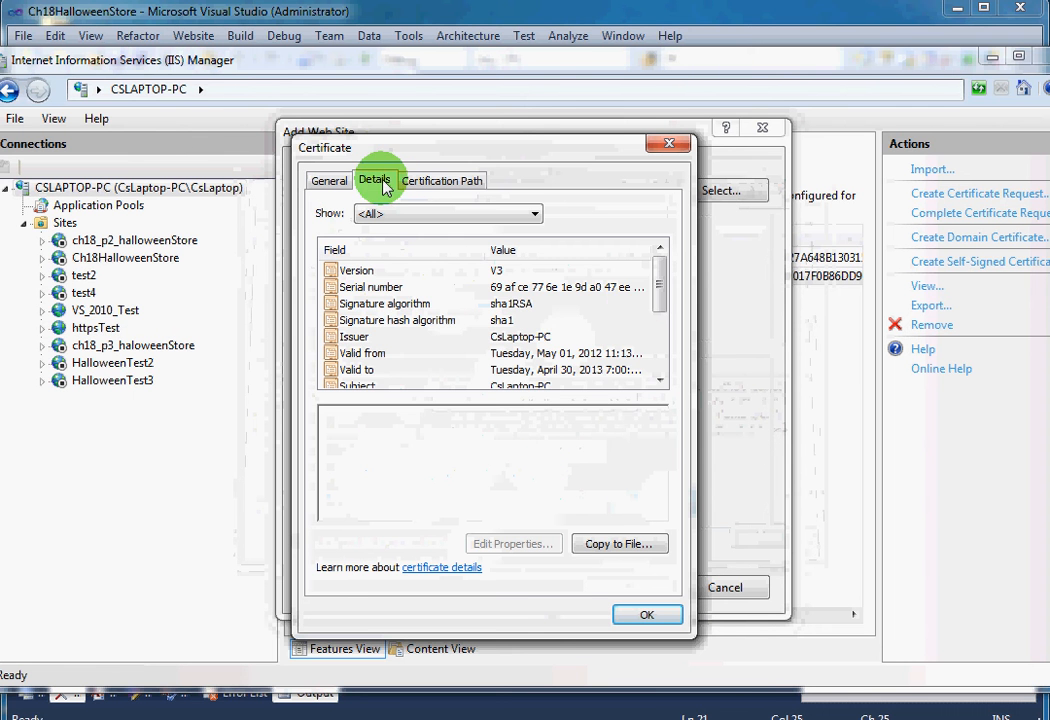
mouse_move(661, 289)
mouse_down()
mouse_move(665, 302)
mouse_move(664, 243)
mouse_move(668, 347)
mouse_move(666, 303)
mouse_up()
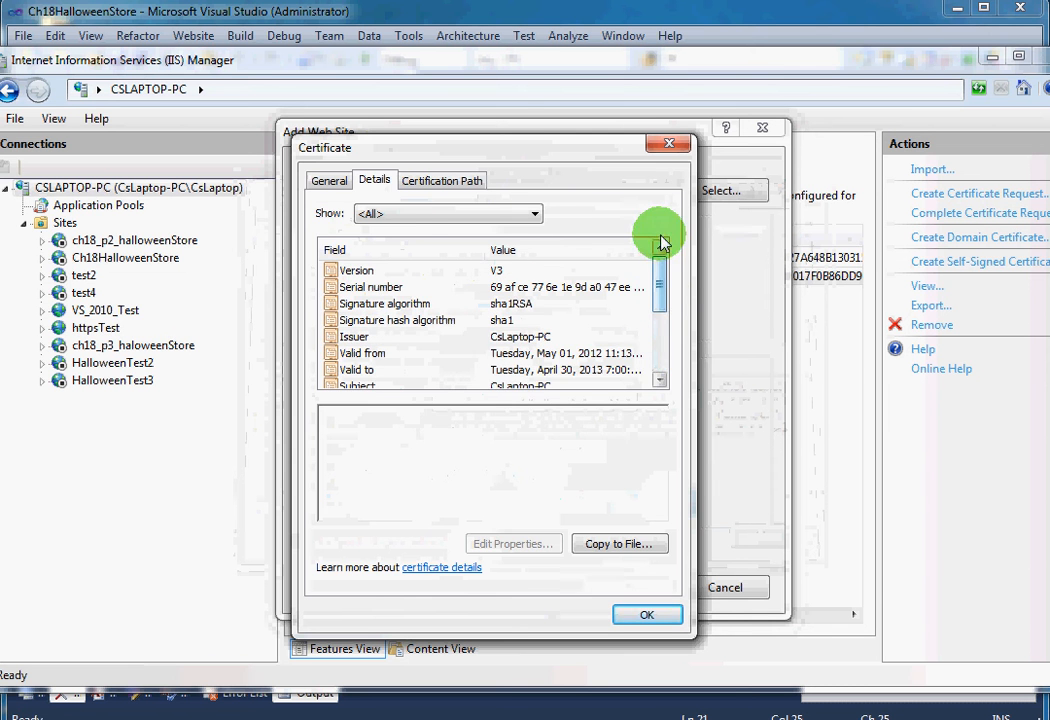
click(417, 183)
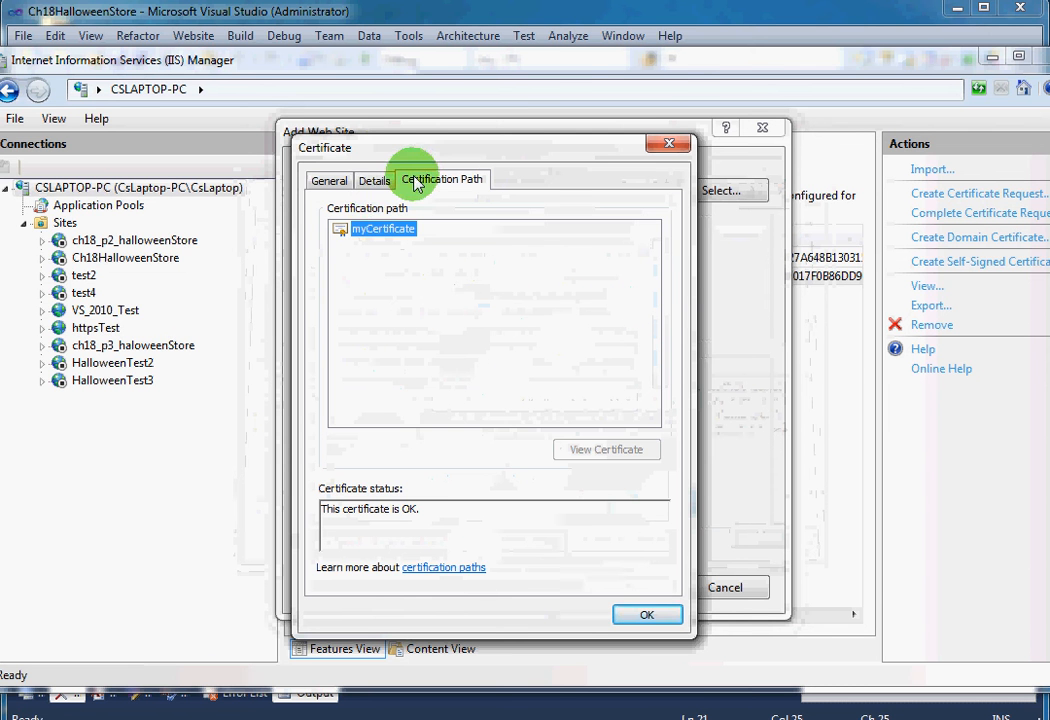
click(329, 182)
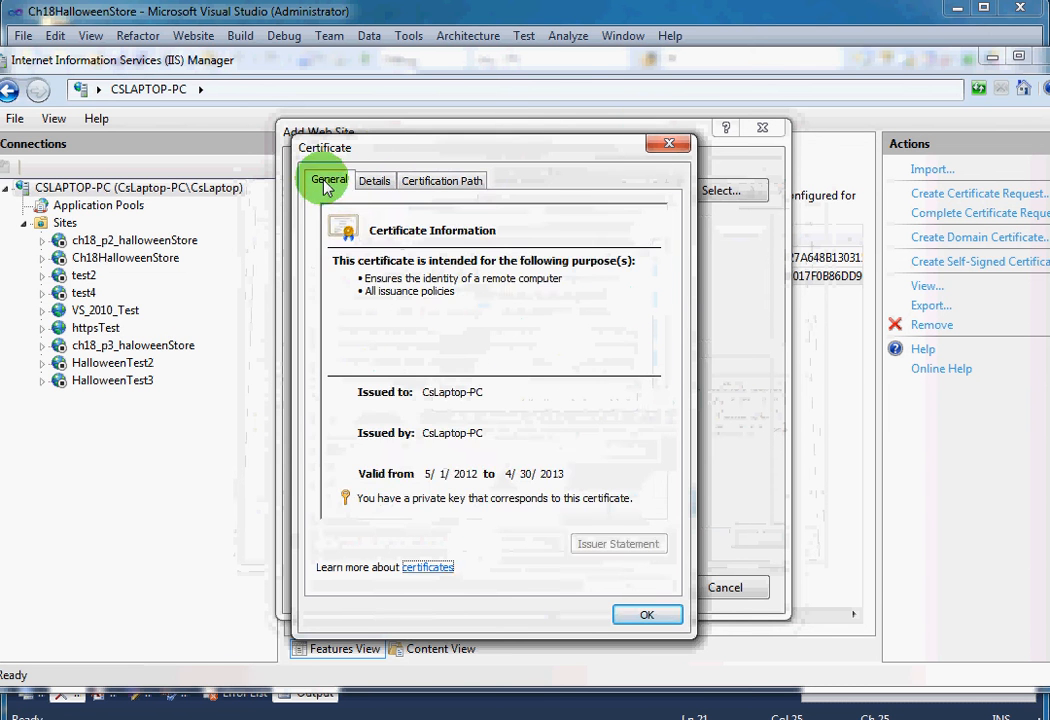
click(666, 141)
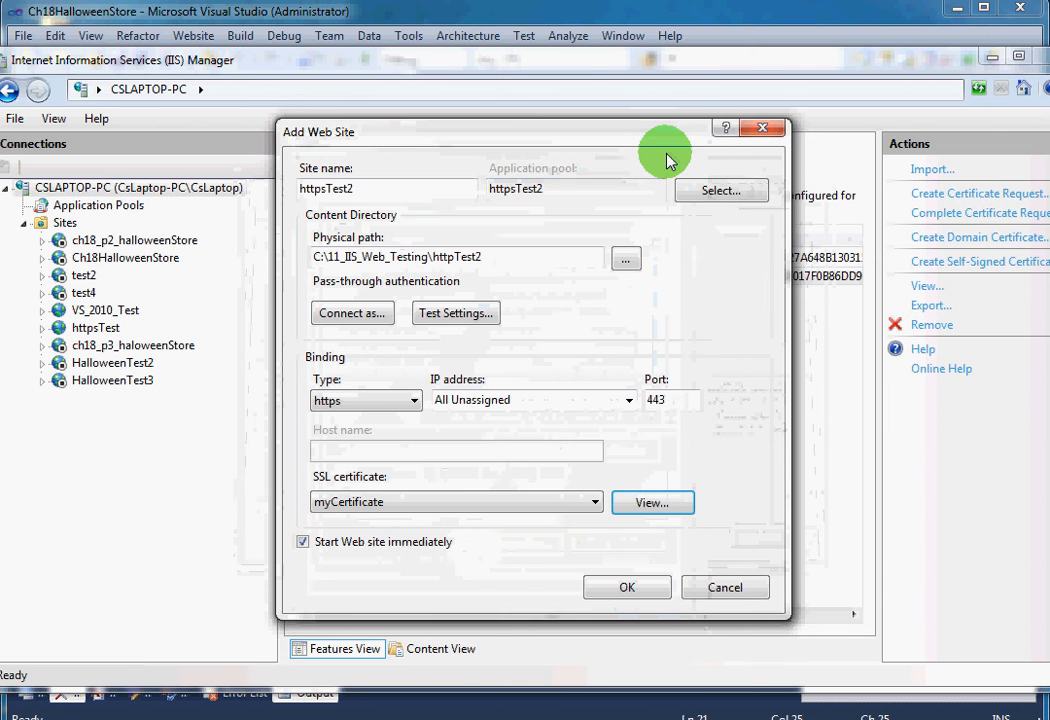
Create the httpsTest2 site, agreeing to reuse the HTTPS binding and reassign the other sites to the new certificate.
click(597, 589)
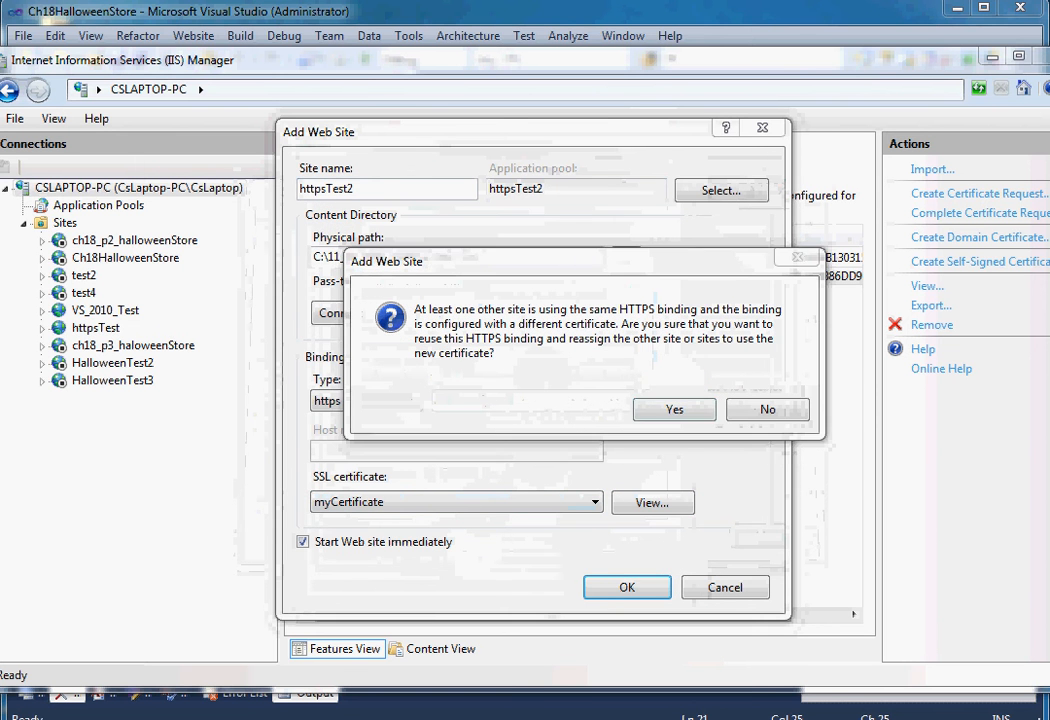
click(676, 410)
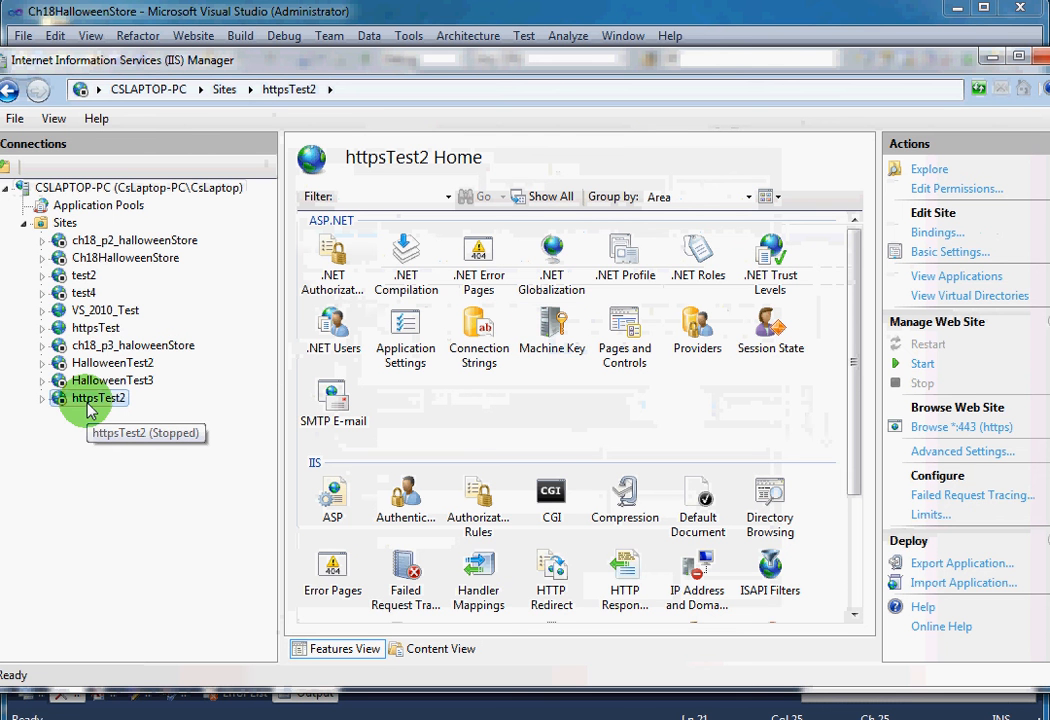
Stop the httpsTest and VS_2010_Test web sites and return to the httpsTest2 site.
click(96, 328)
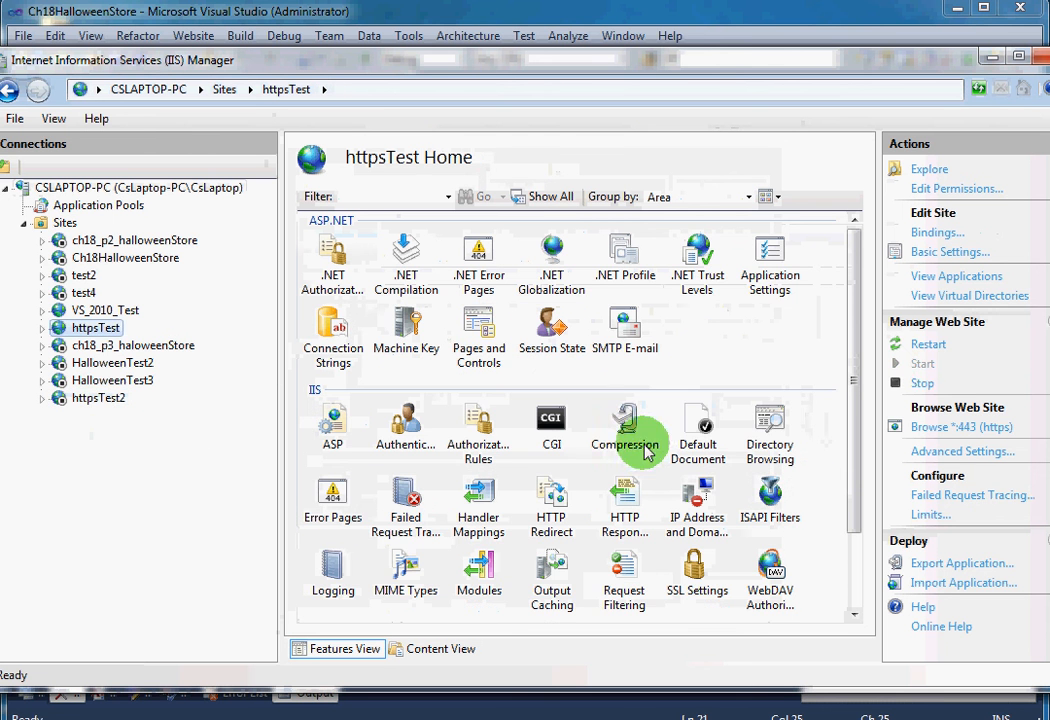
click(105, 310)
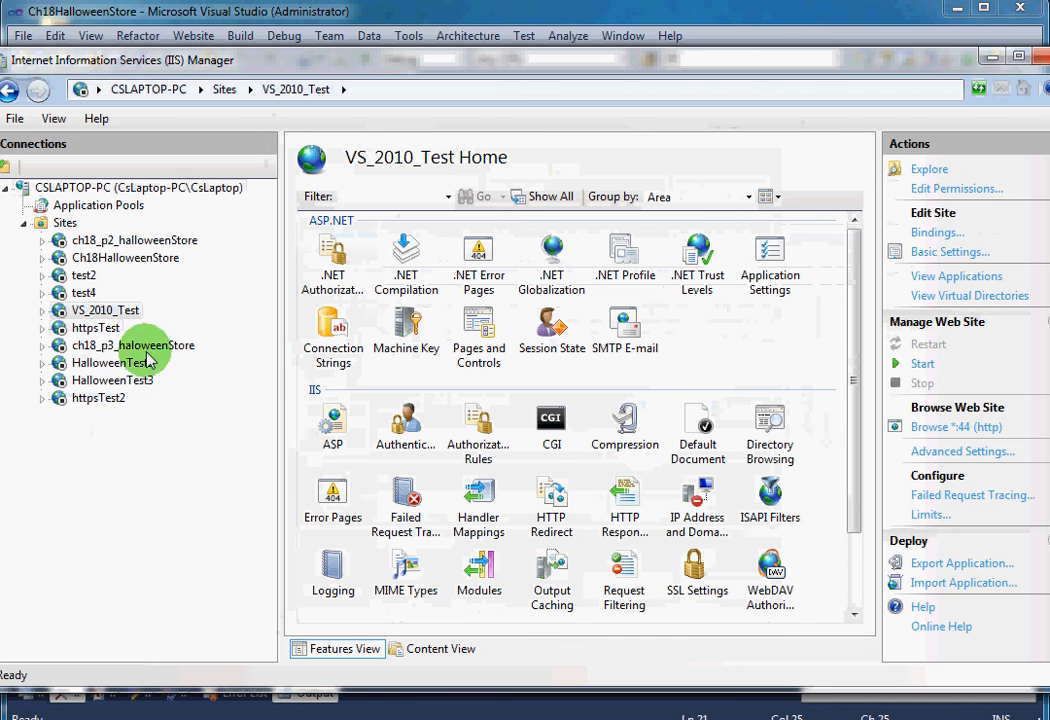
click(96, 402)
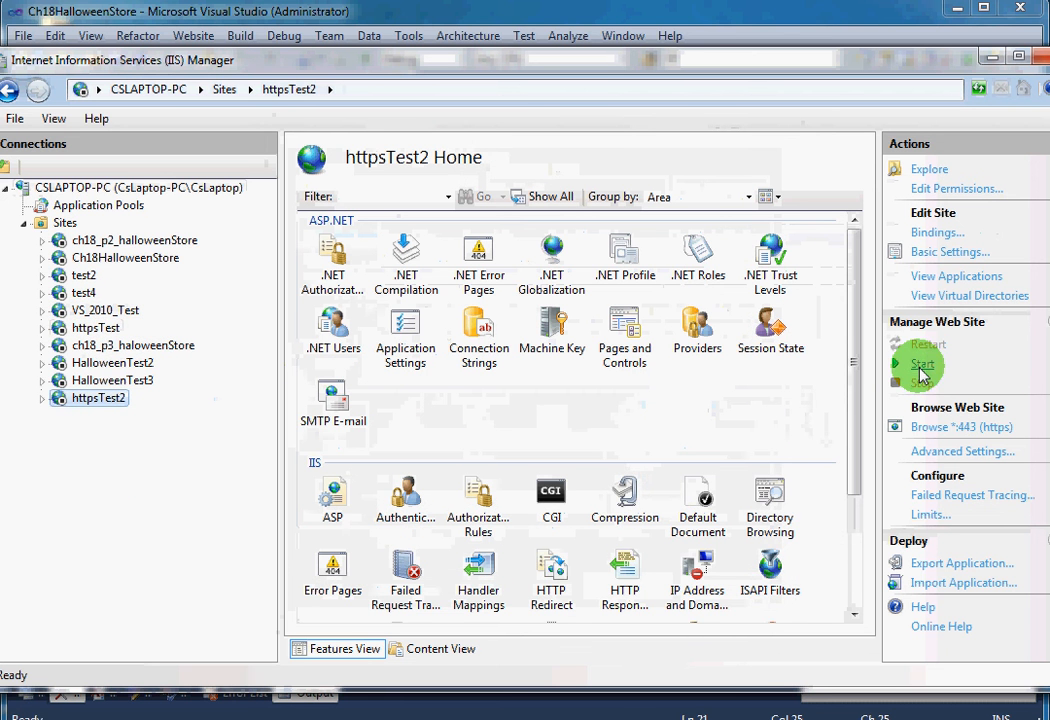
Switch to Visual Studio and publish the Ch18HalloweenStore web site to C:\11_IIS_Web_Testing\httpTest2.
click(330, 14)
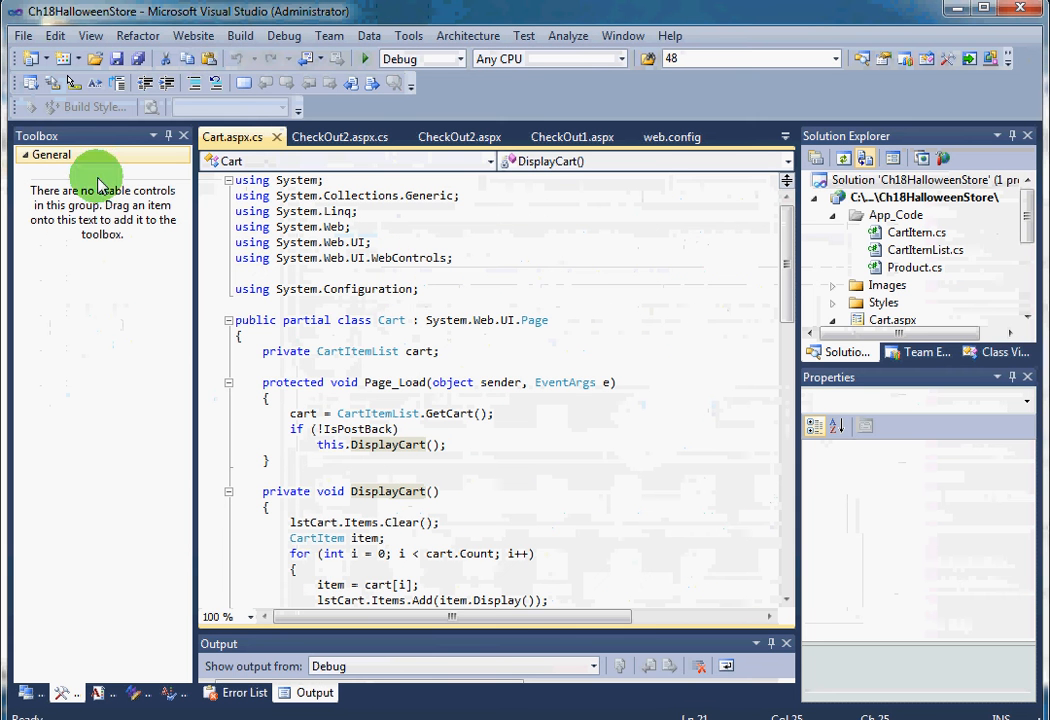
click(195, 35)
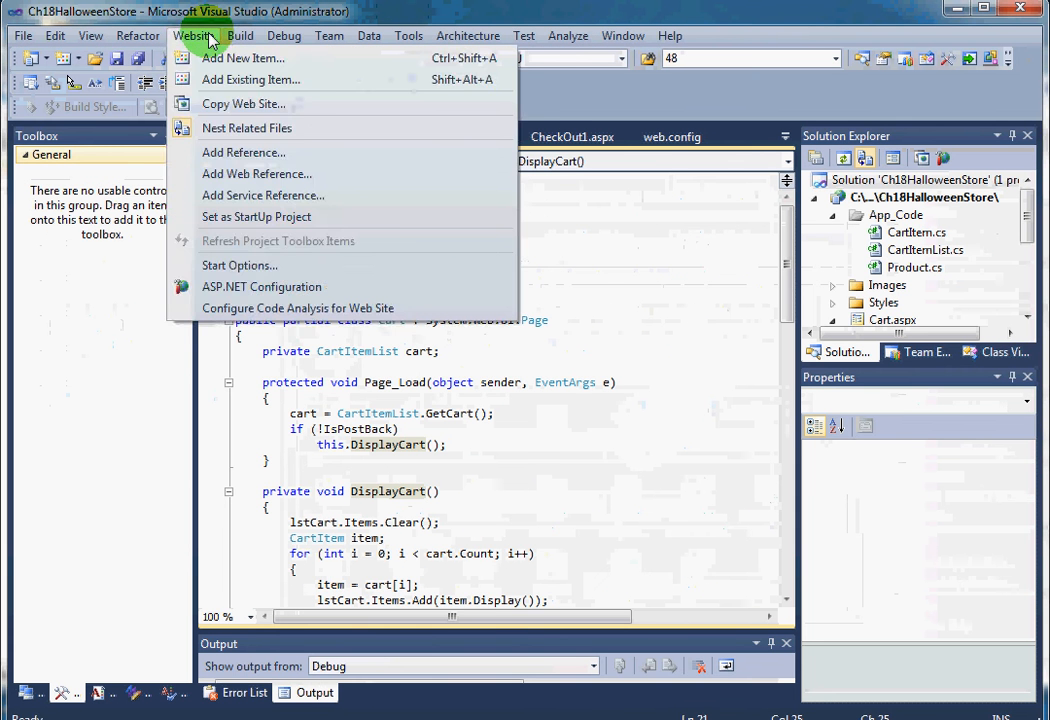
mouse_move(240, 40)
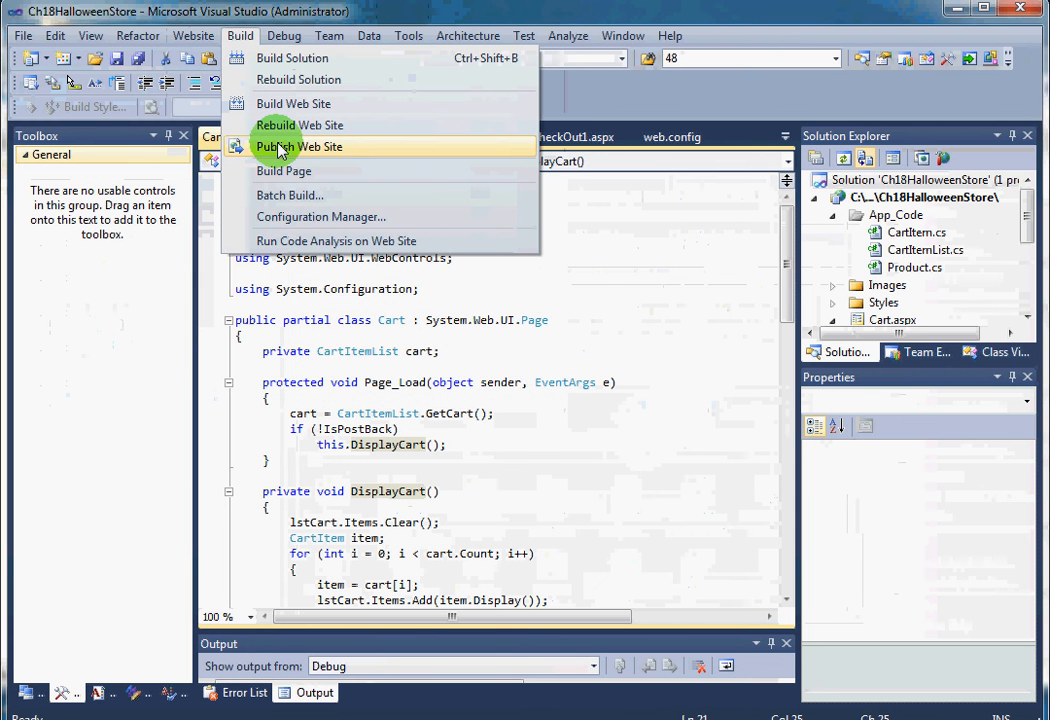
click(280, 148)
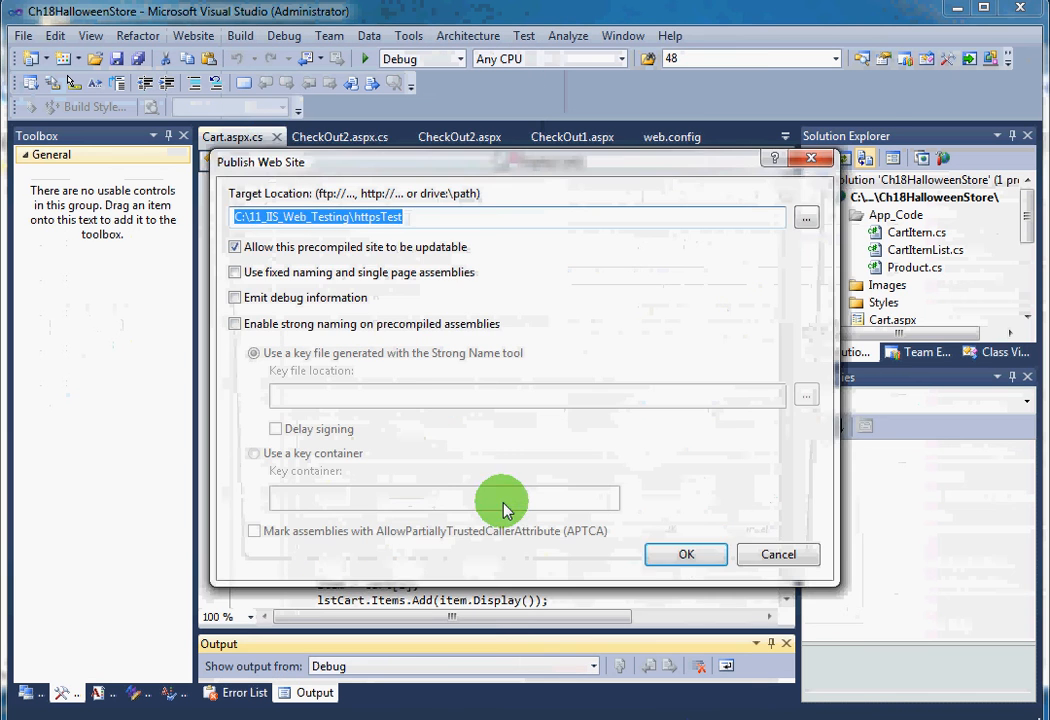
click(806, 220)
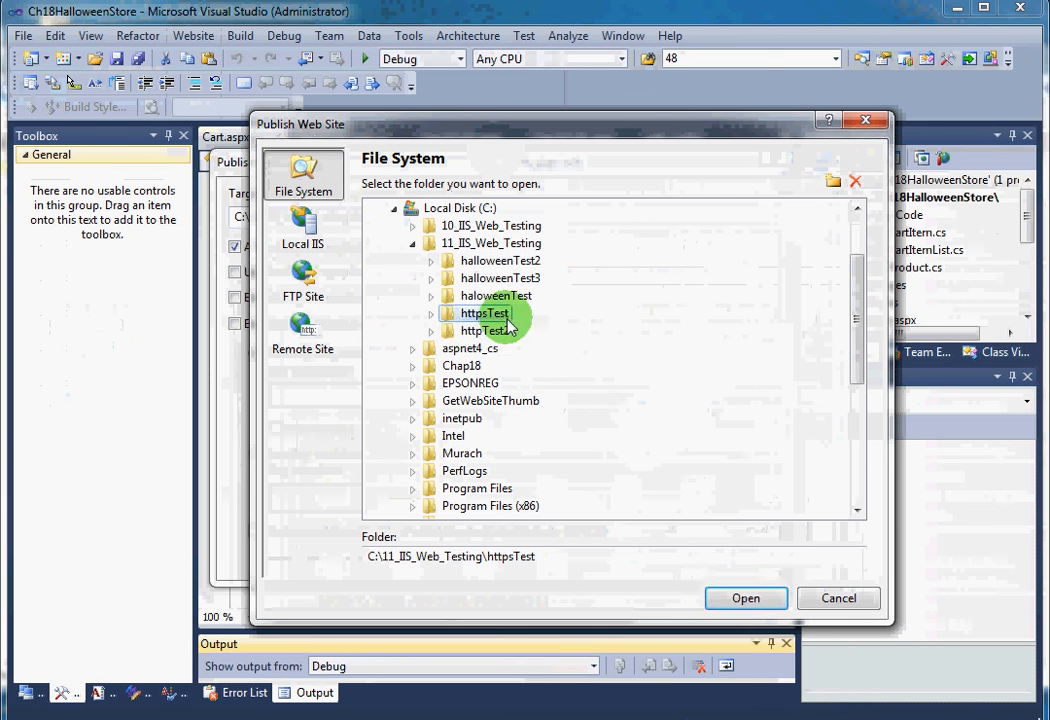
click(485, 333)
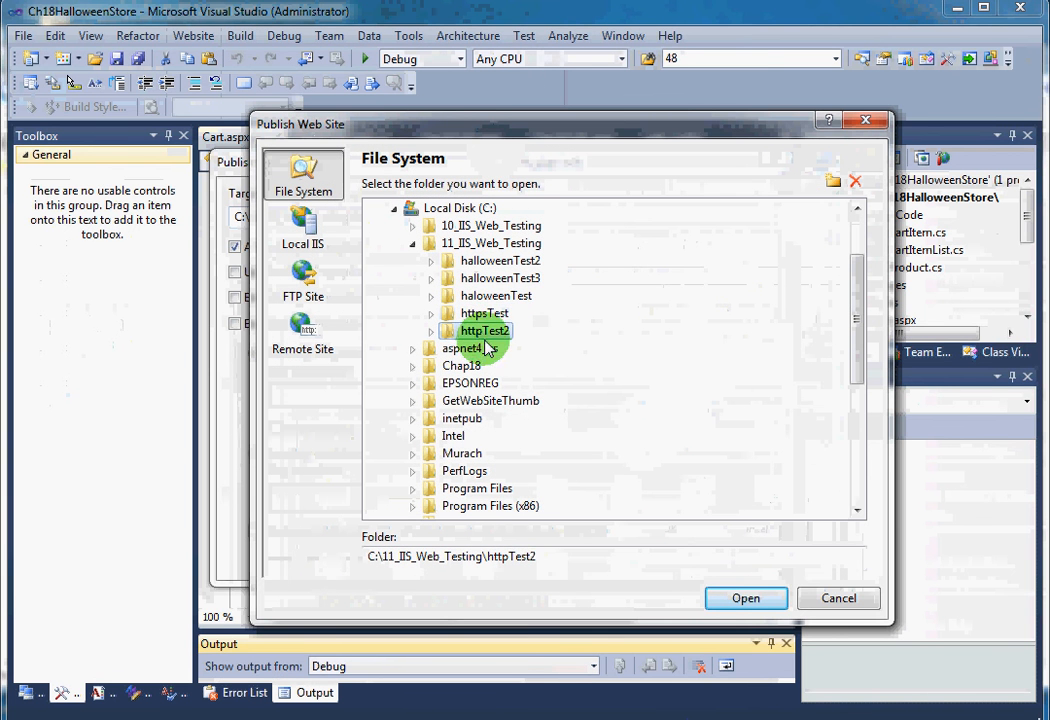
click(735, 600)
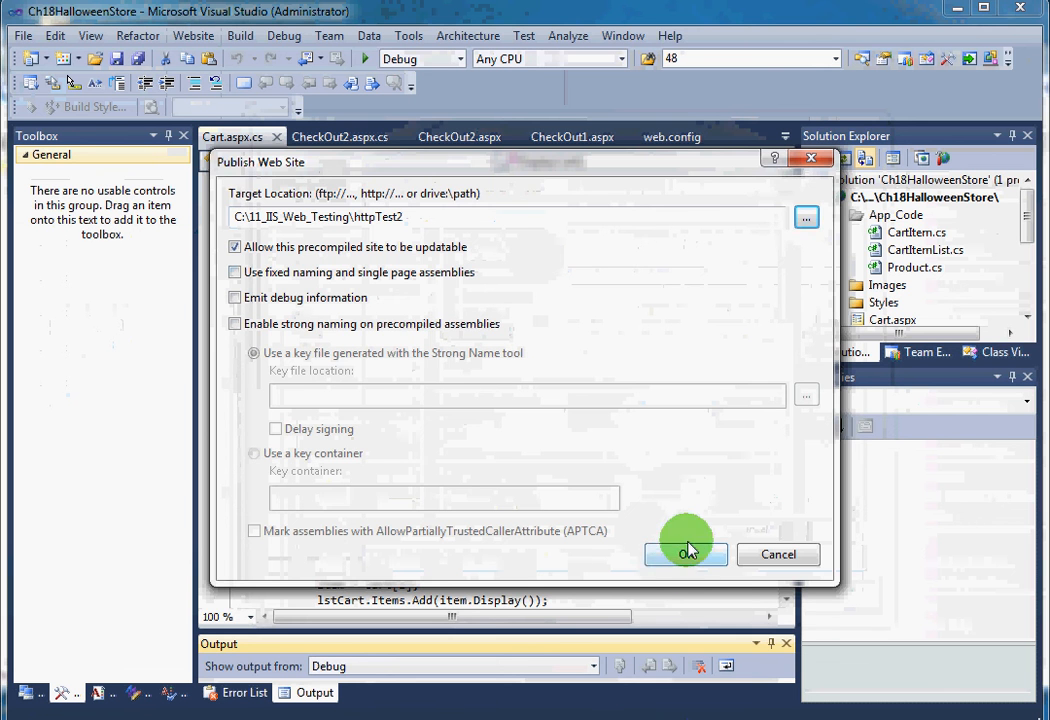
click(682, 555)
Check the contents of the httpTest2 folder in Windows Explorer and put the folder window away.
key(alt+Tab)
double_click(387, 246)
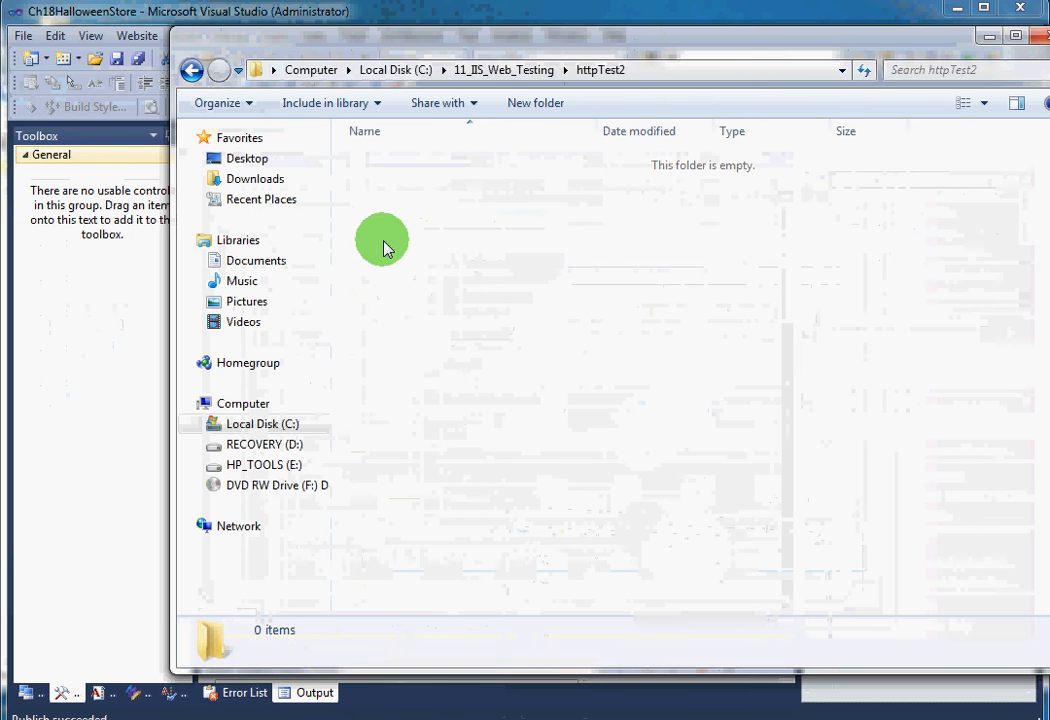
click(988, 37)
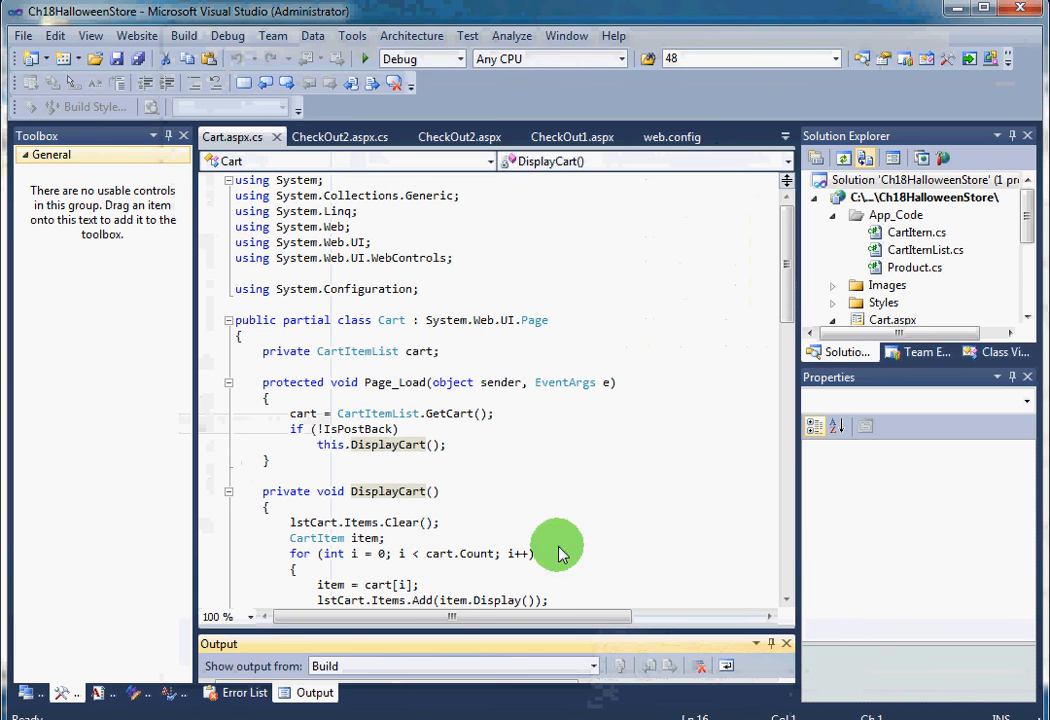
Switch to IIS Manager and set the httpsTest2 application pool's .NET Framework version to v4.0.30319.
key(alt+Tab)
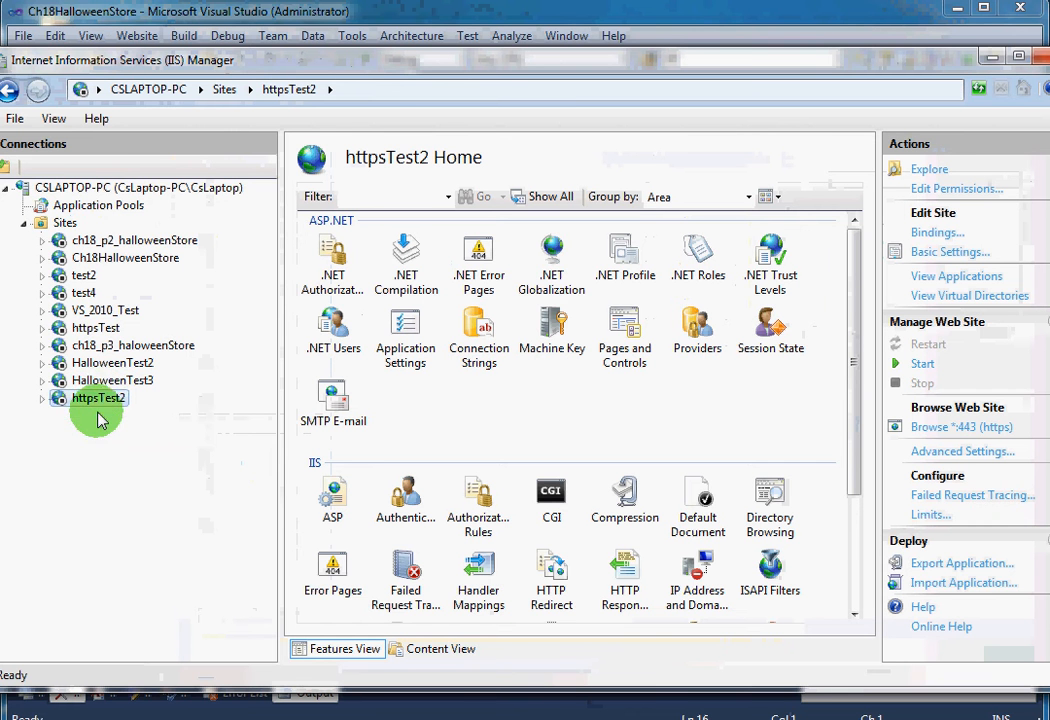
click(135, 208)
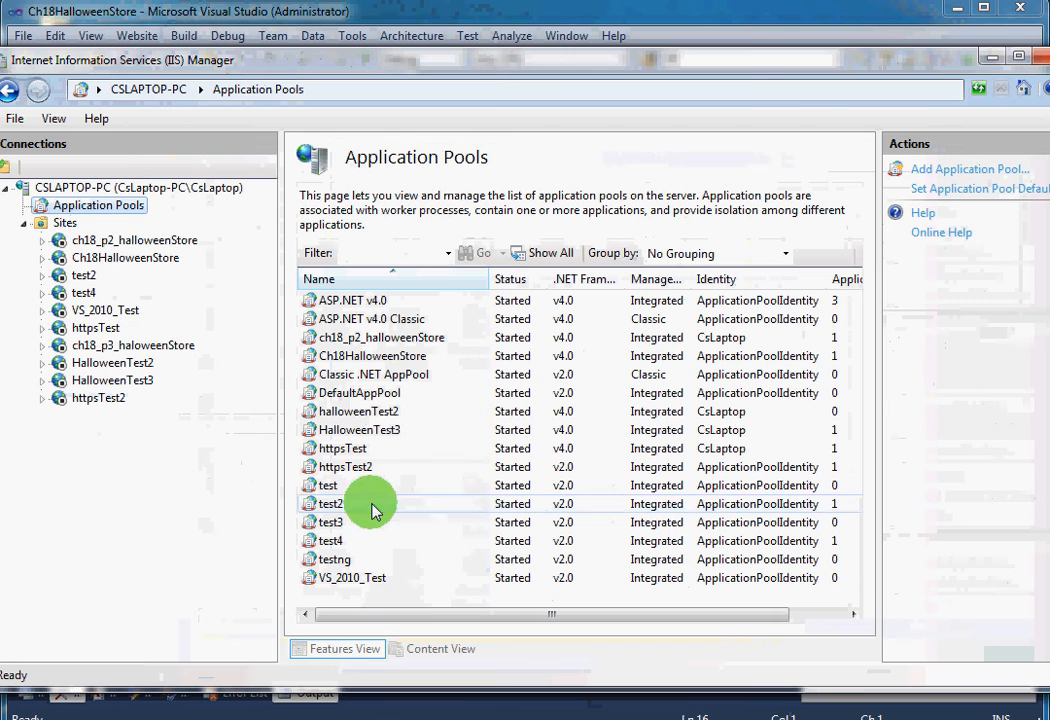
click(350, 470)
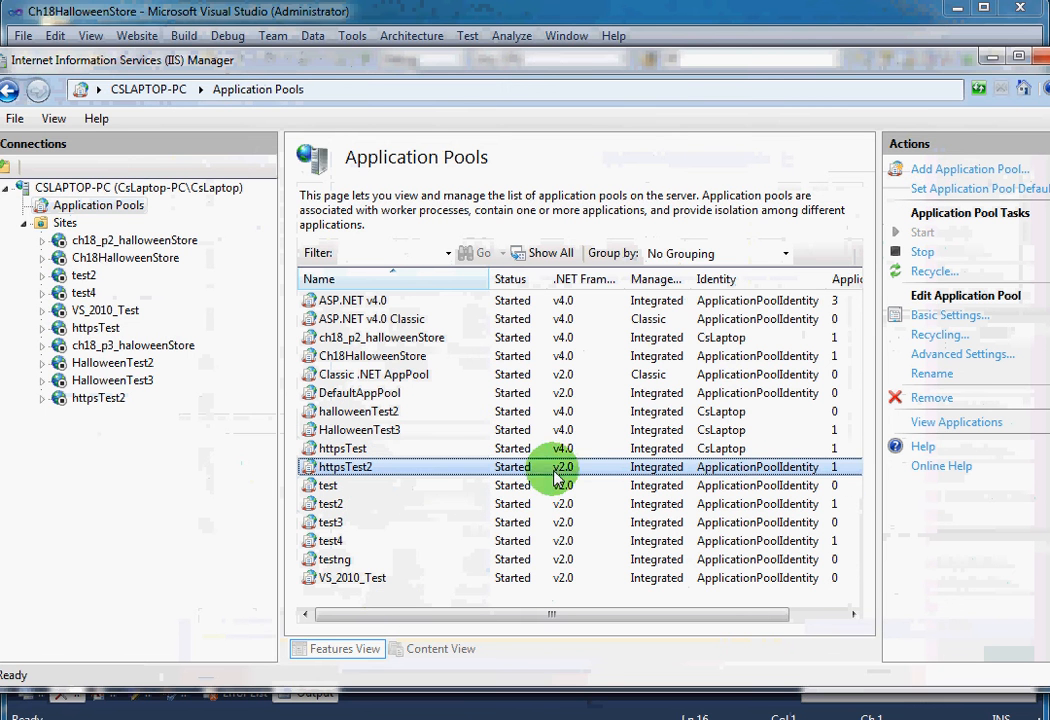
double_click(595, 466)
click(598, 350)
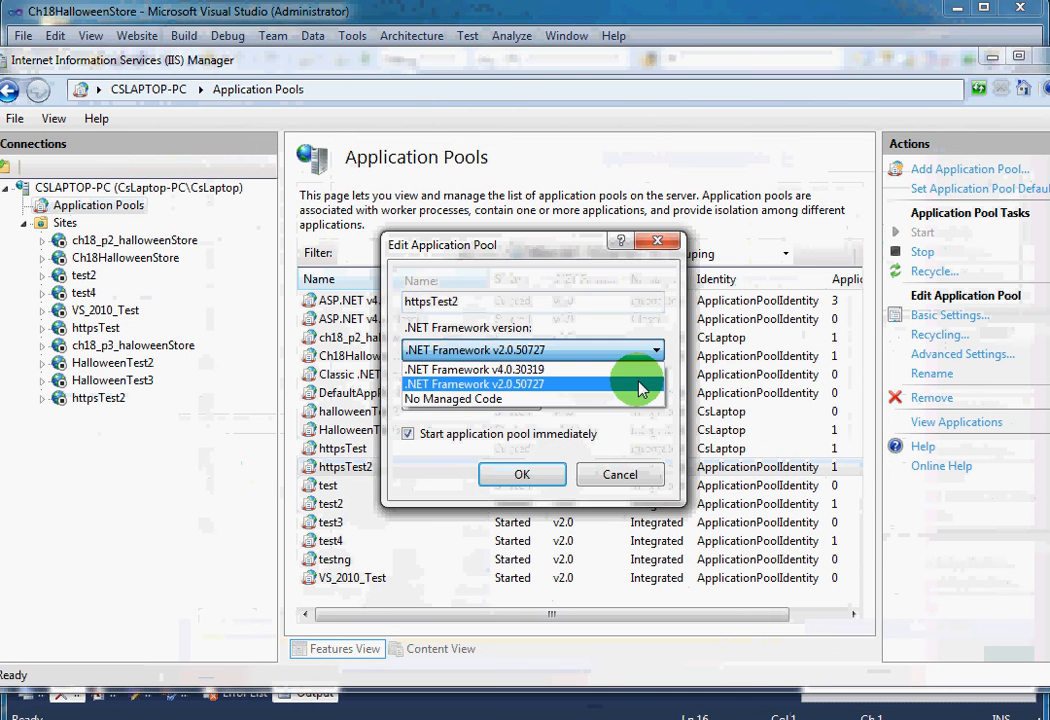
click(598, 378)
click(522, 475)
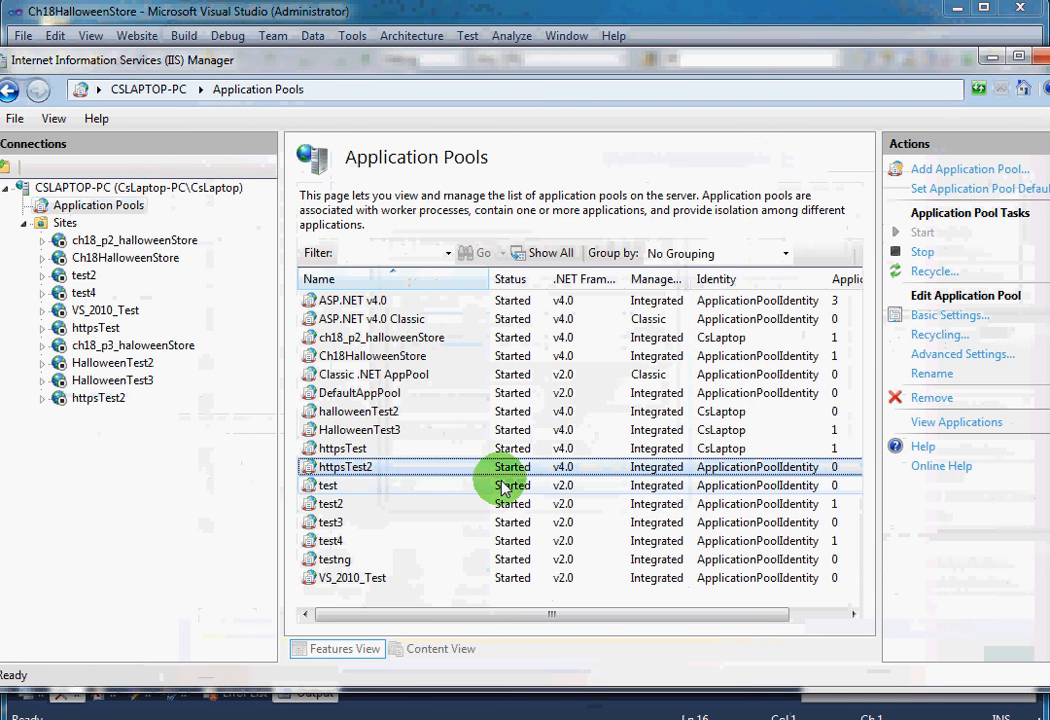
Choose a custom account as the httpsTest2 application pool's process identity and open its credentials for entry.
double_click(762, 472)
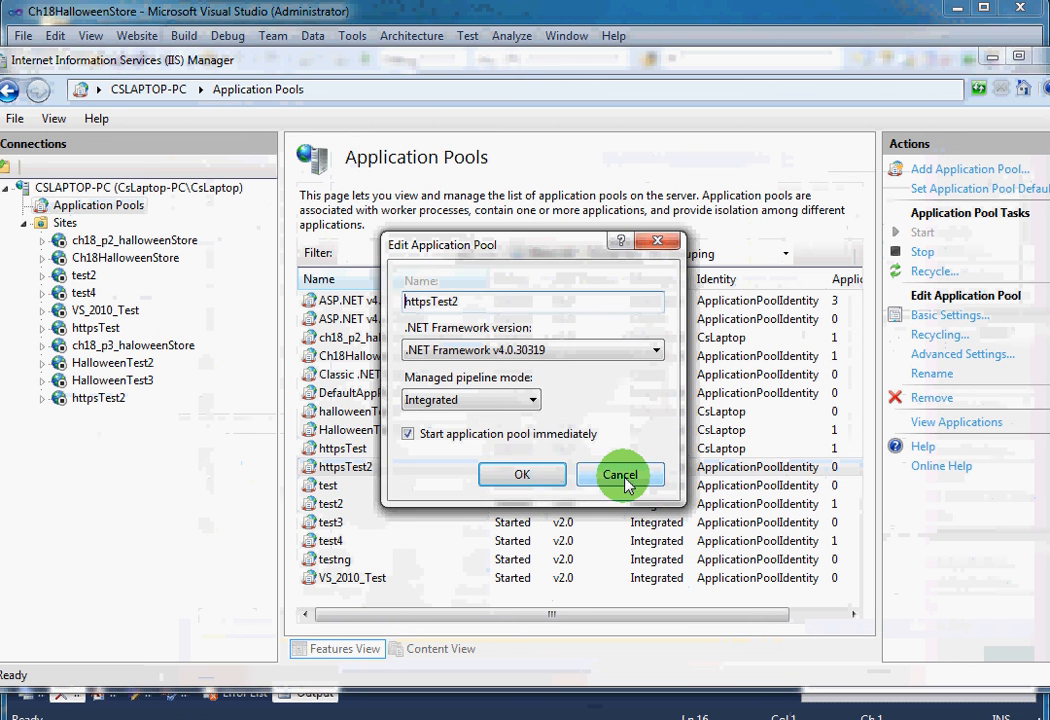
click(668, 242)
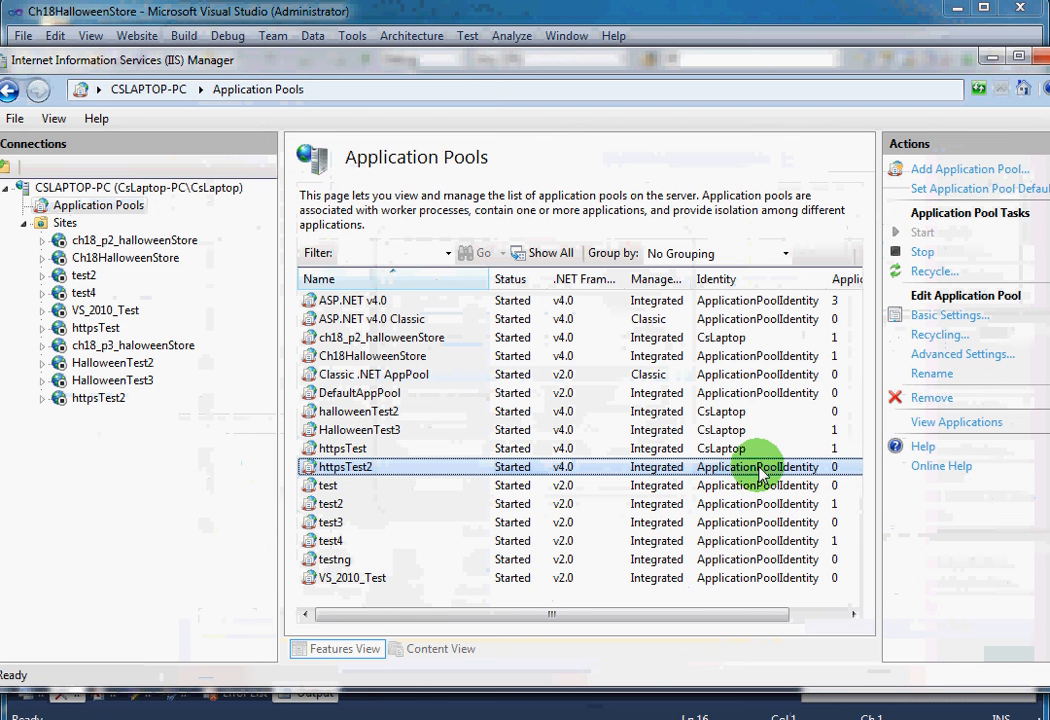
click(958, 364)
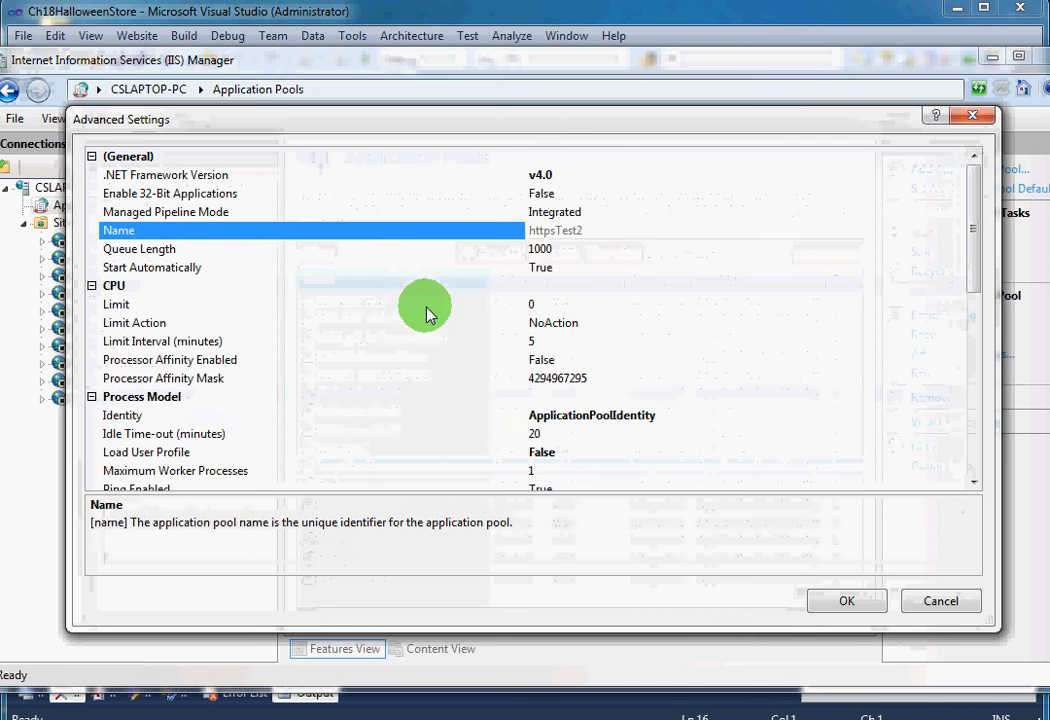
click(770, 430)
click(952, 415)
click(952, 415)
click(344, 355)
click(679, 381)
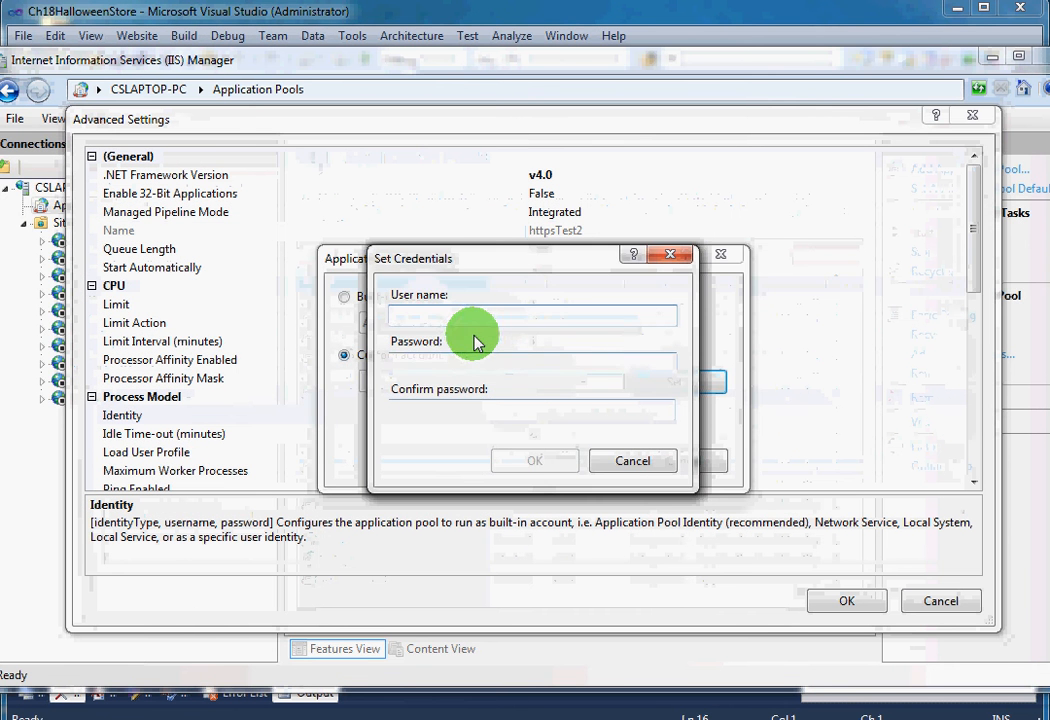
Enter the user name CsLaptop with the account password and its confirmation, and apply this identity to the pool.
text(c)
key(BackSpace)
text(CsLaptop)
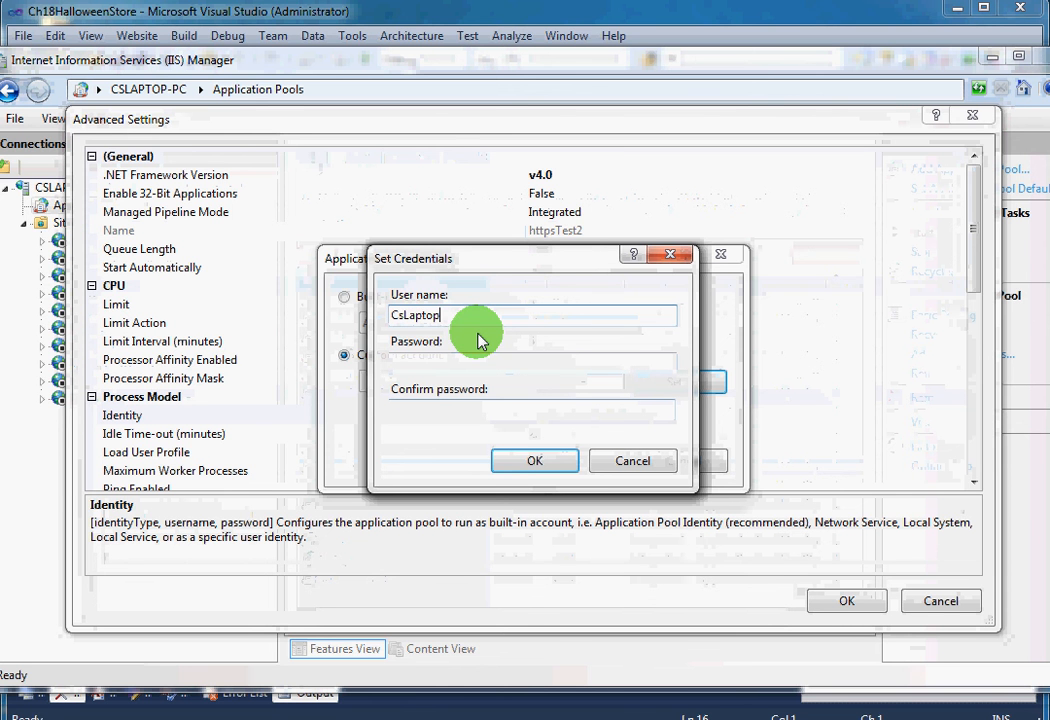
key(Tab)
text(•••••••••••••)
key(Tab)
text(•••••••••••••)
key(Return)
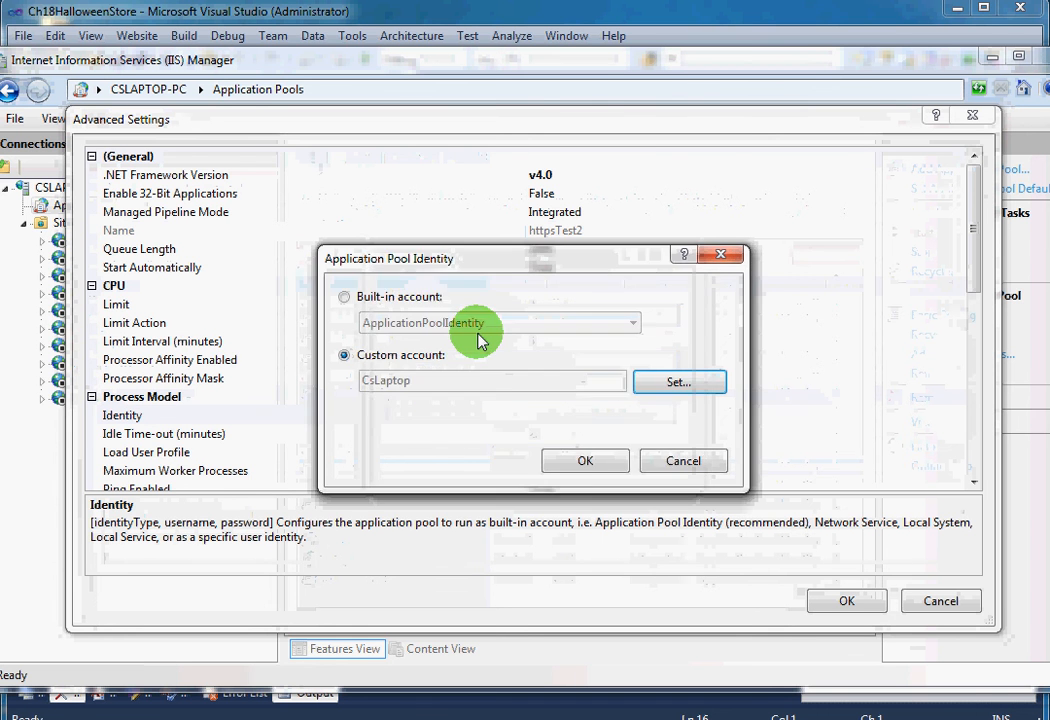
click(586, 459)
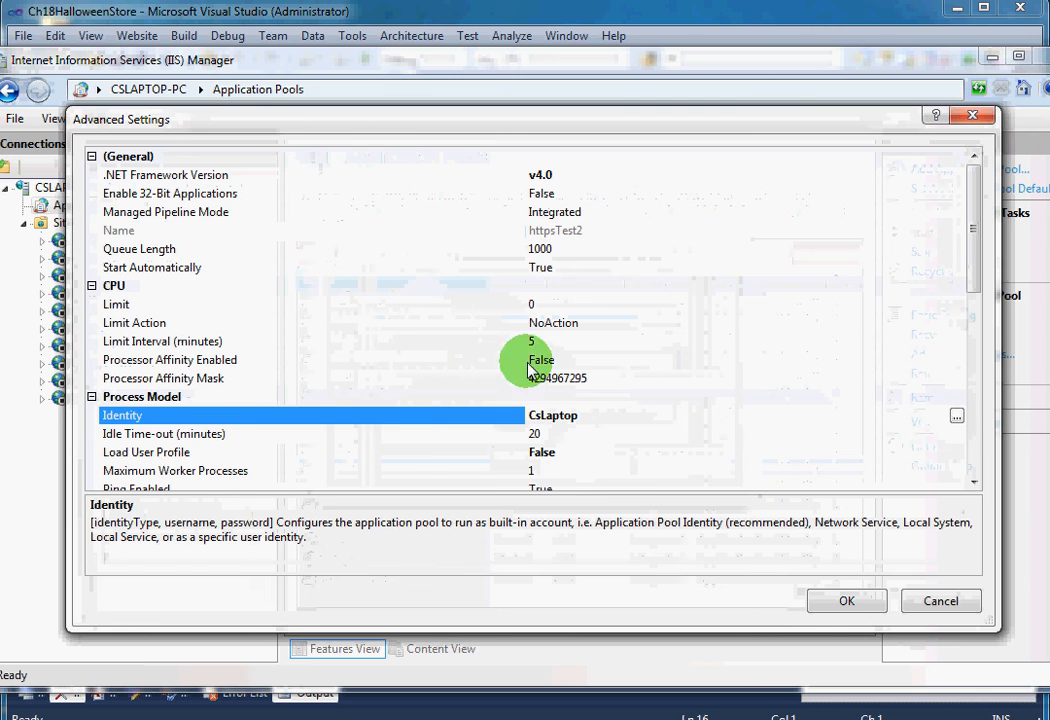
click(846, 599)
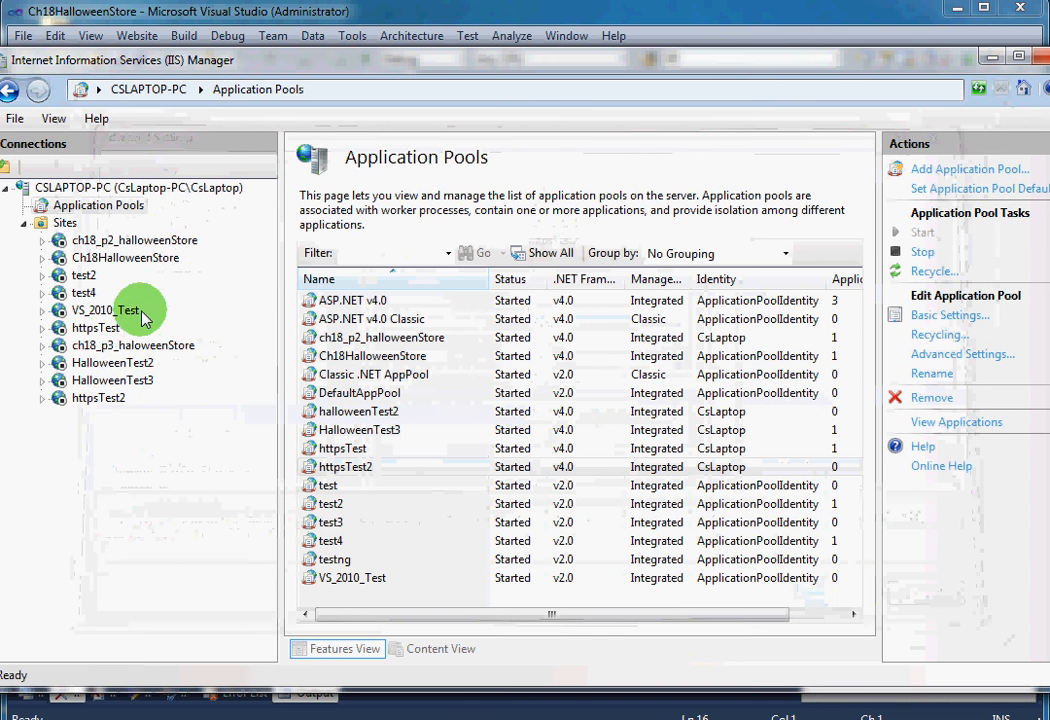
Start the httpsTest2 web site and enable directory browsing for it.
click(92, 397)
click(955, 367)
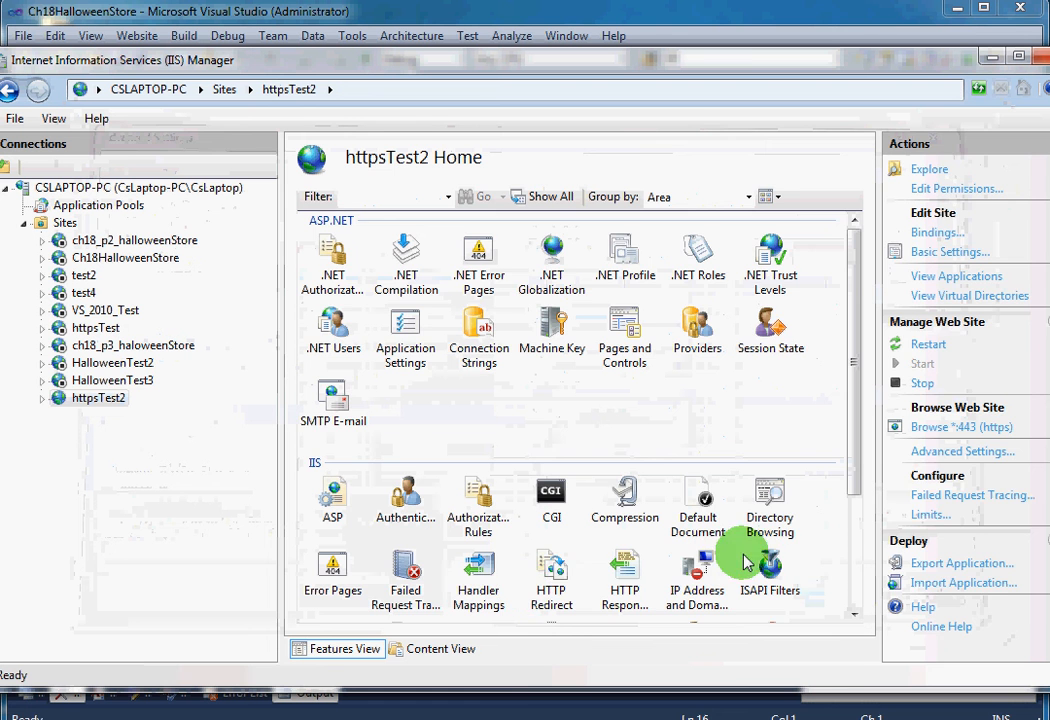
double_click(778, 505)
click(930, 280)
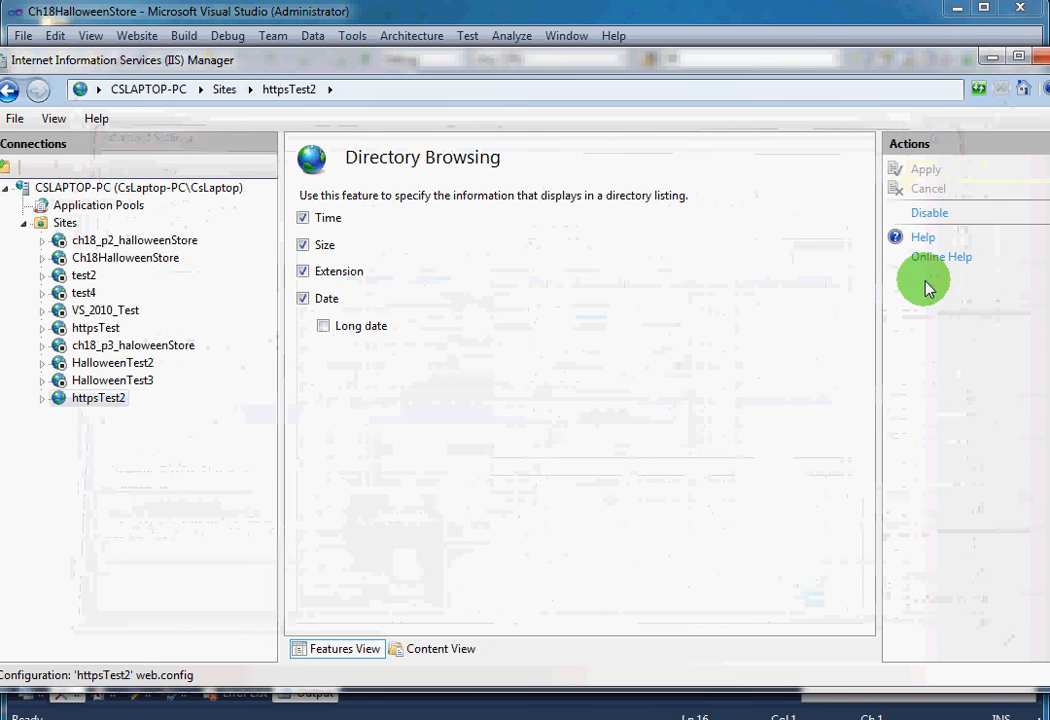
Stop the httpsTest2 web site and start it again.
click(62, 398)
click(926, 388)
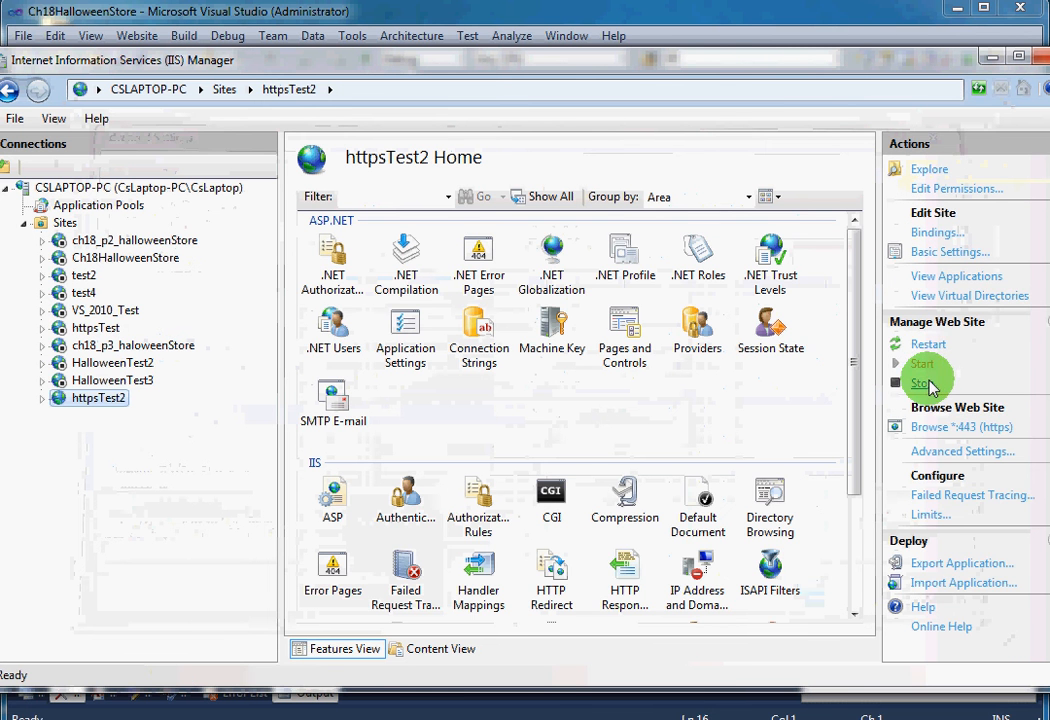
click(926, 363)
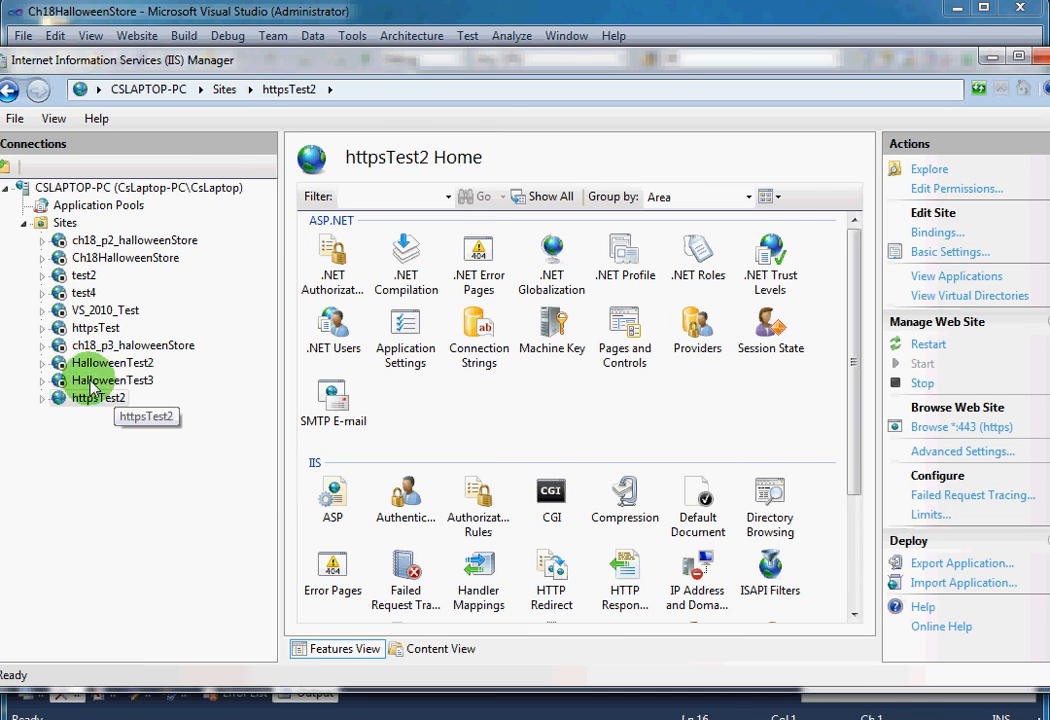
Review the https binding of httpsTest2 and its SSL certificate, leaving the settings as they are.
click(938, 232)
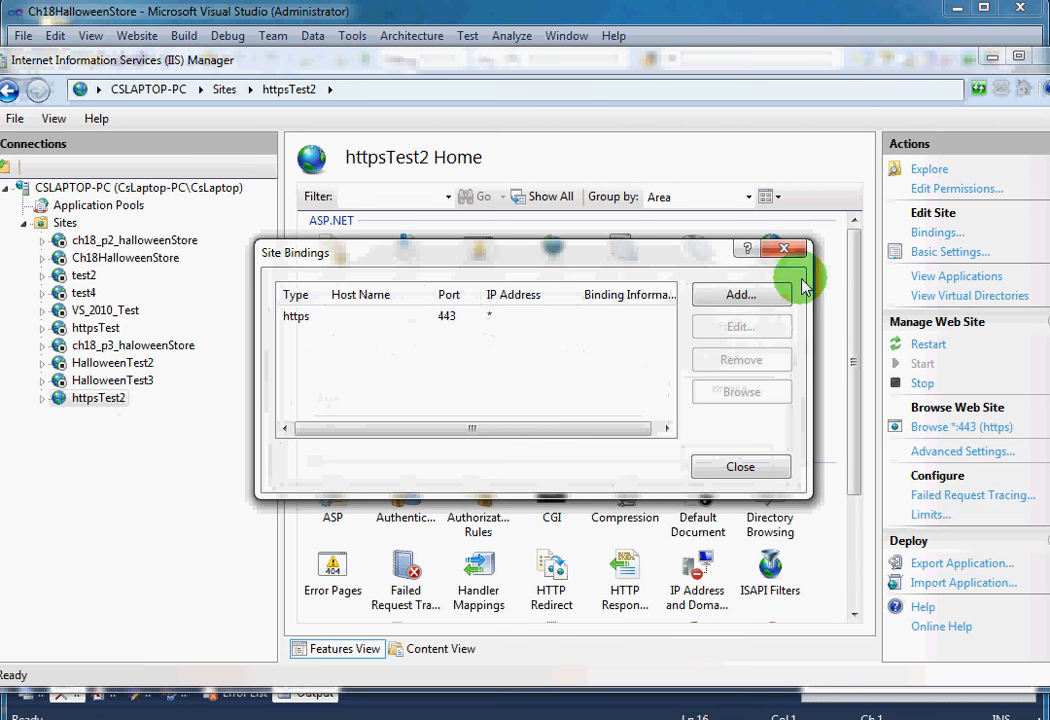
click(539, 318)
click(741, 326)
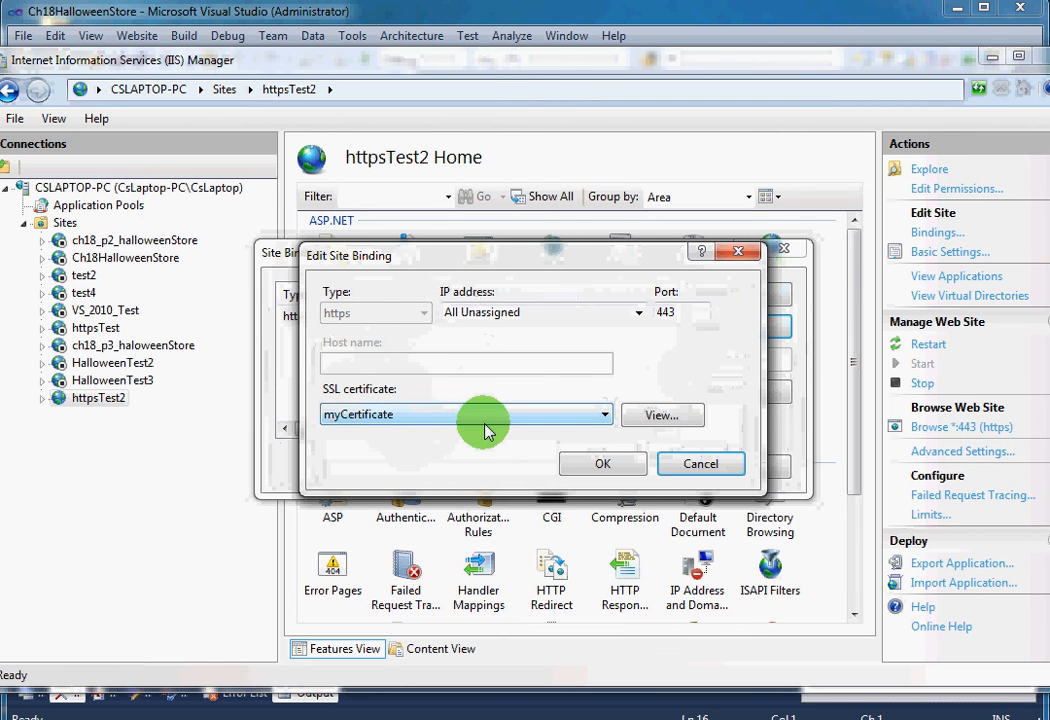
click(739, 252)
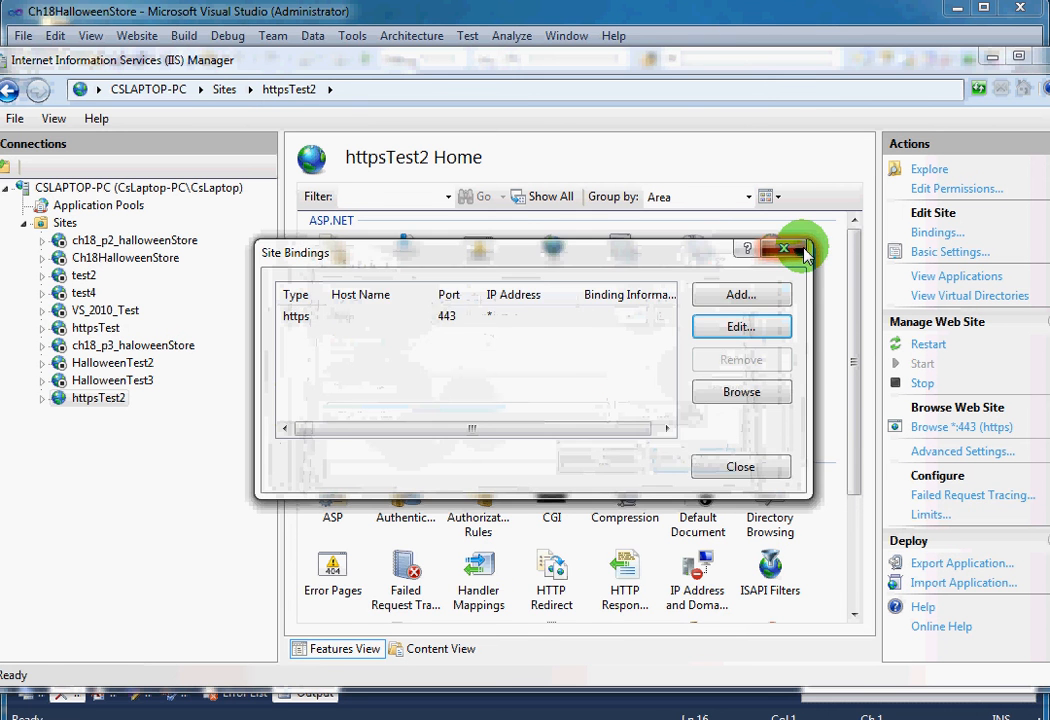
click(783, 248)
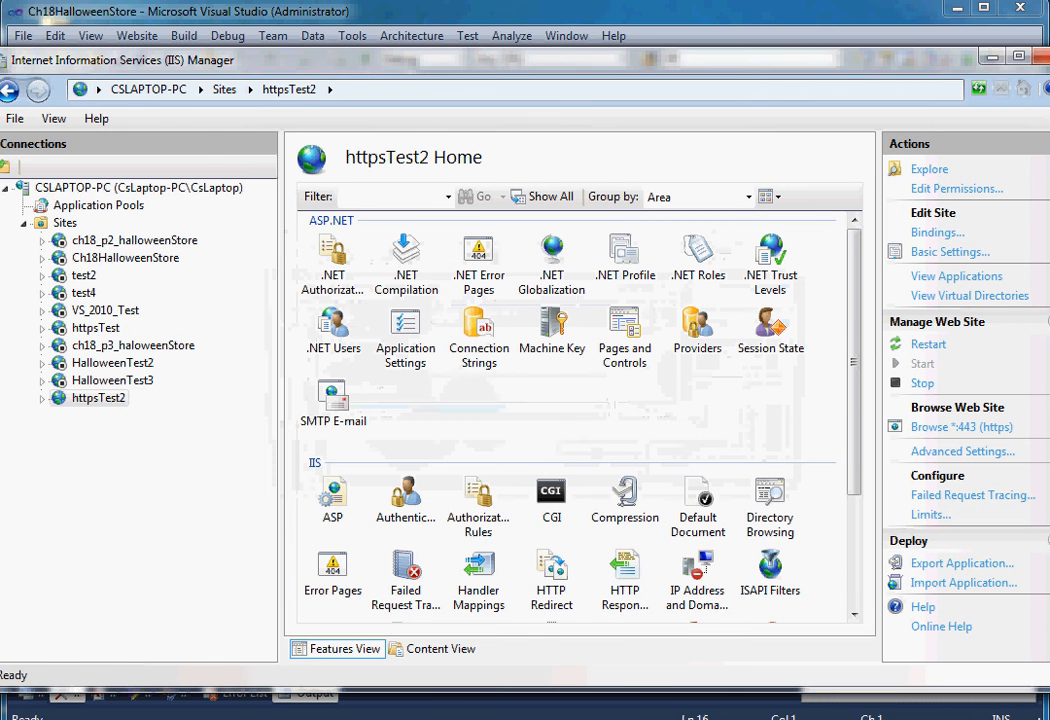
key(super)
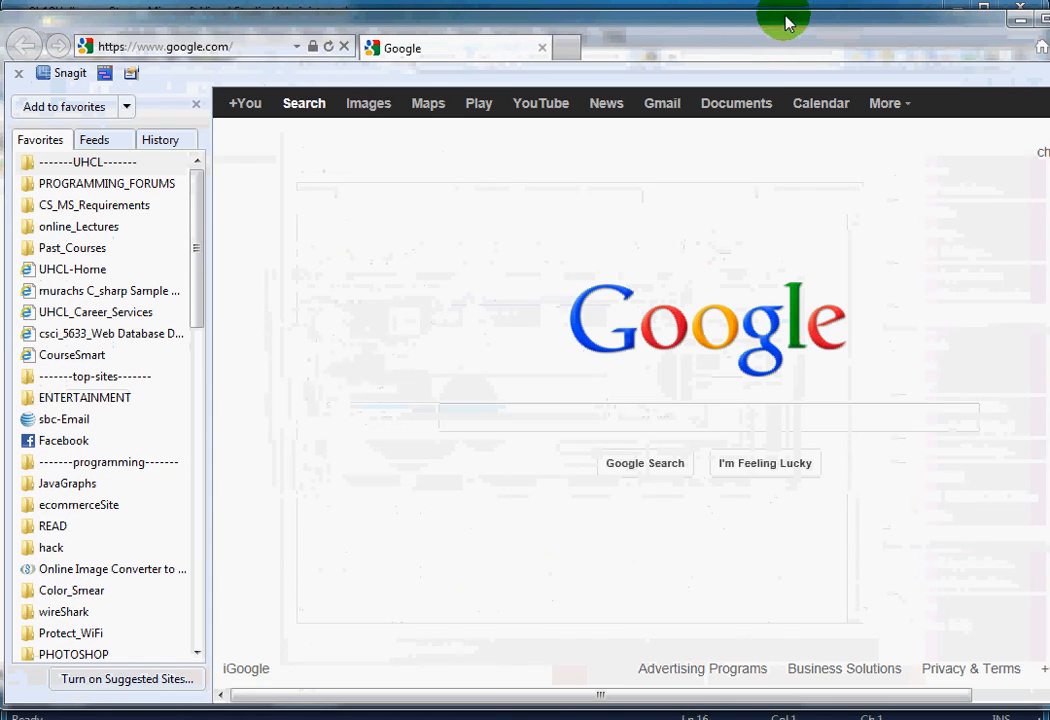
click(232, 46)
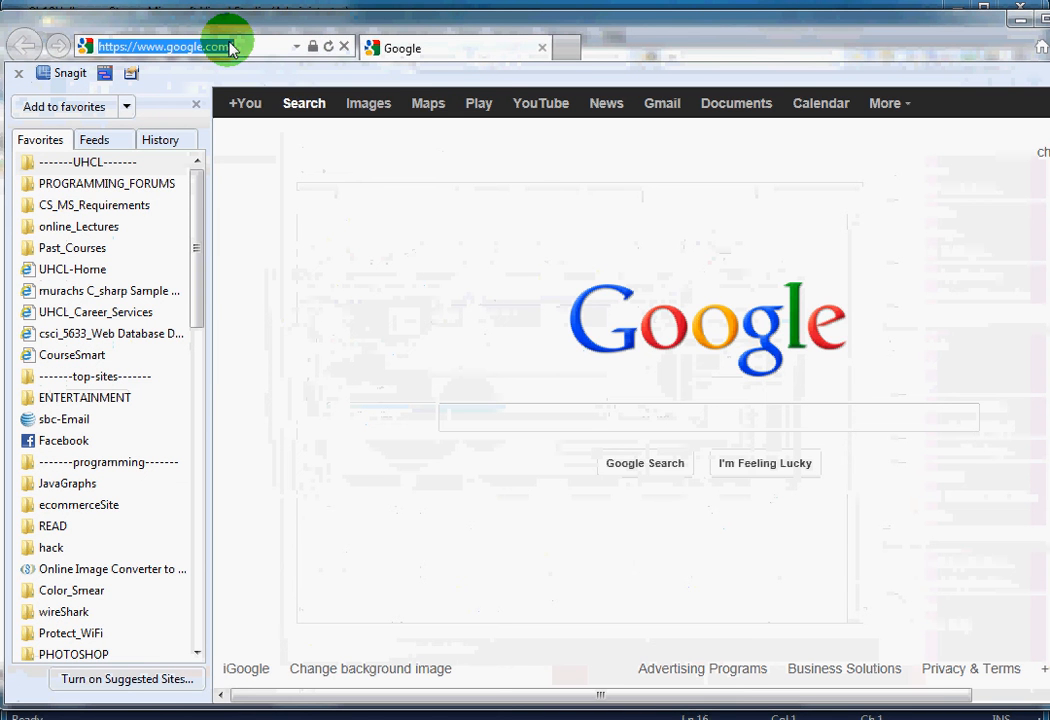
text(https)
key(BackSpace)
text(://local)
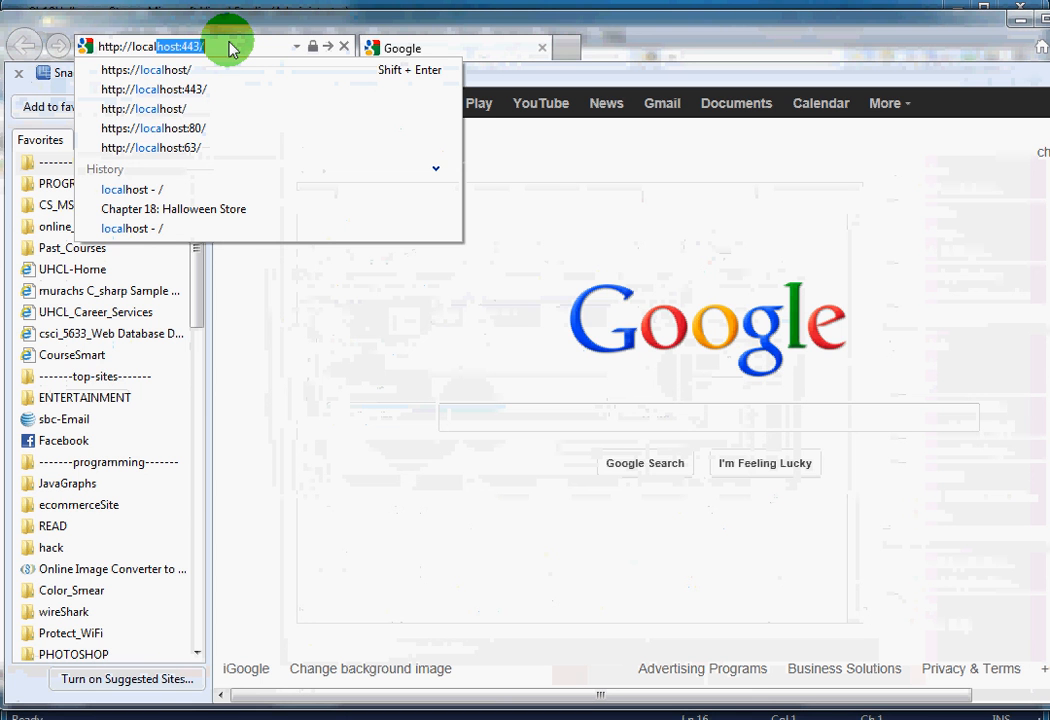
text(host:)
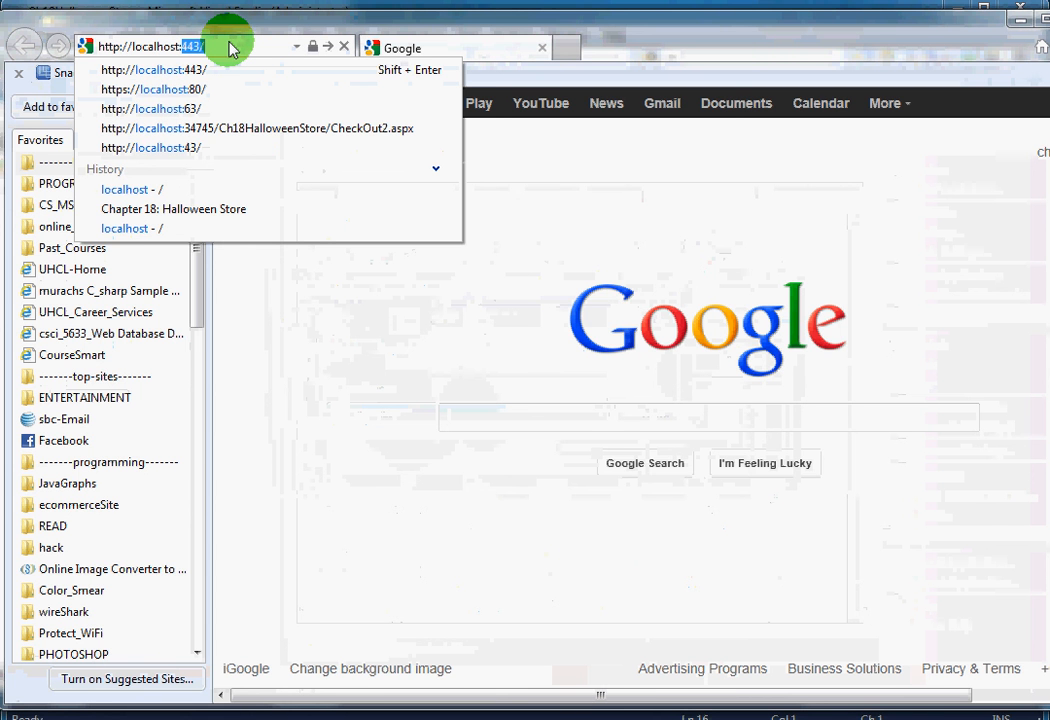
text(443)
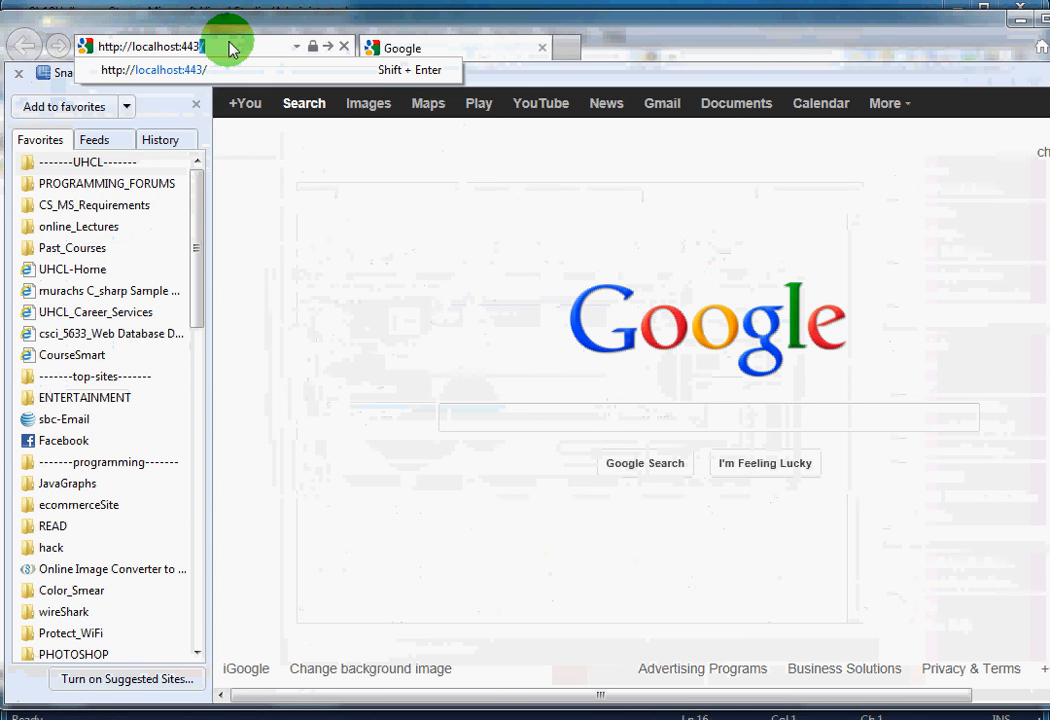
key(Return)
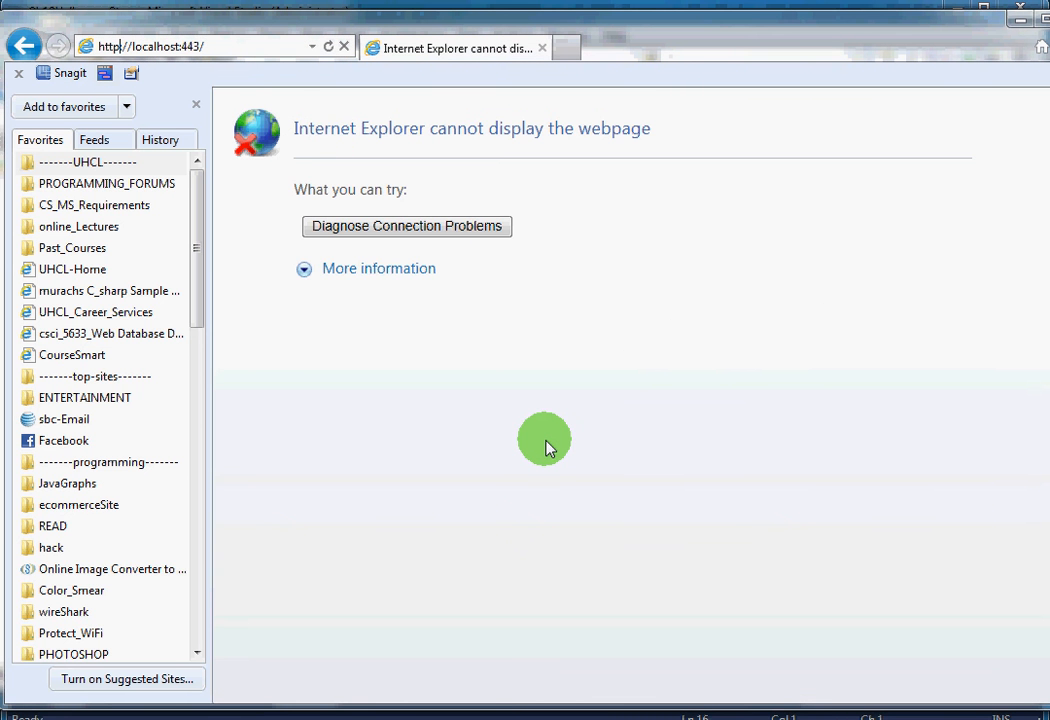
text(s)
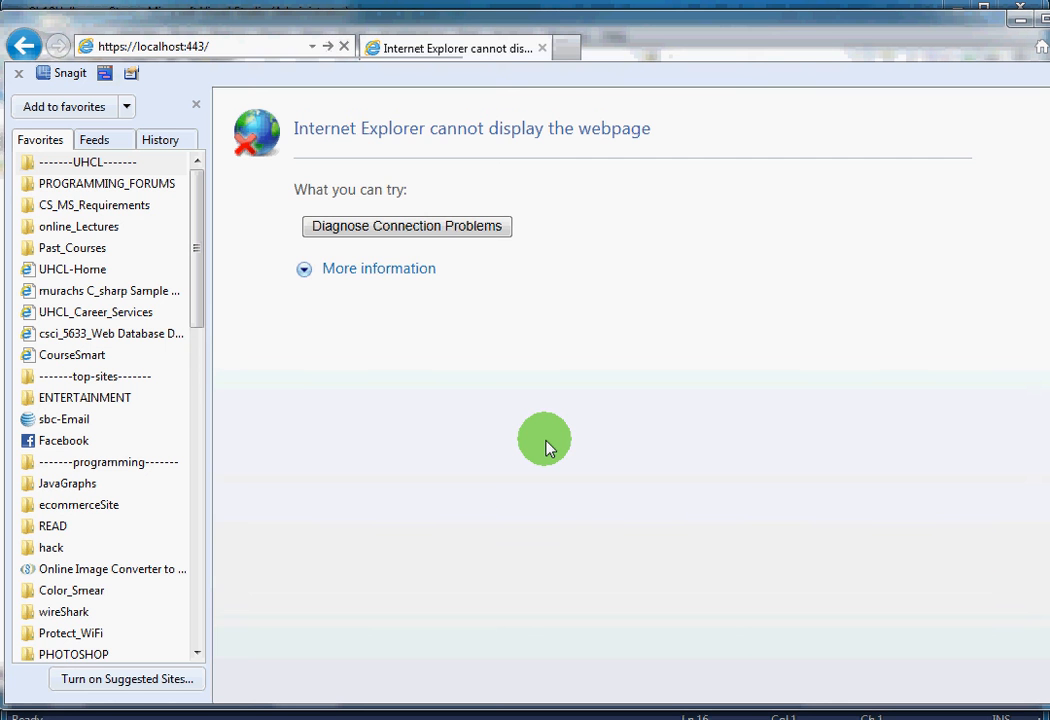
key(Return)
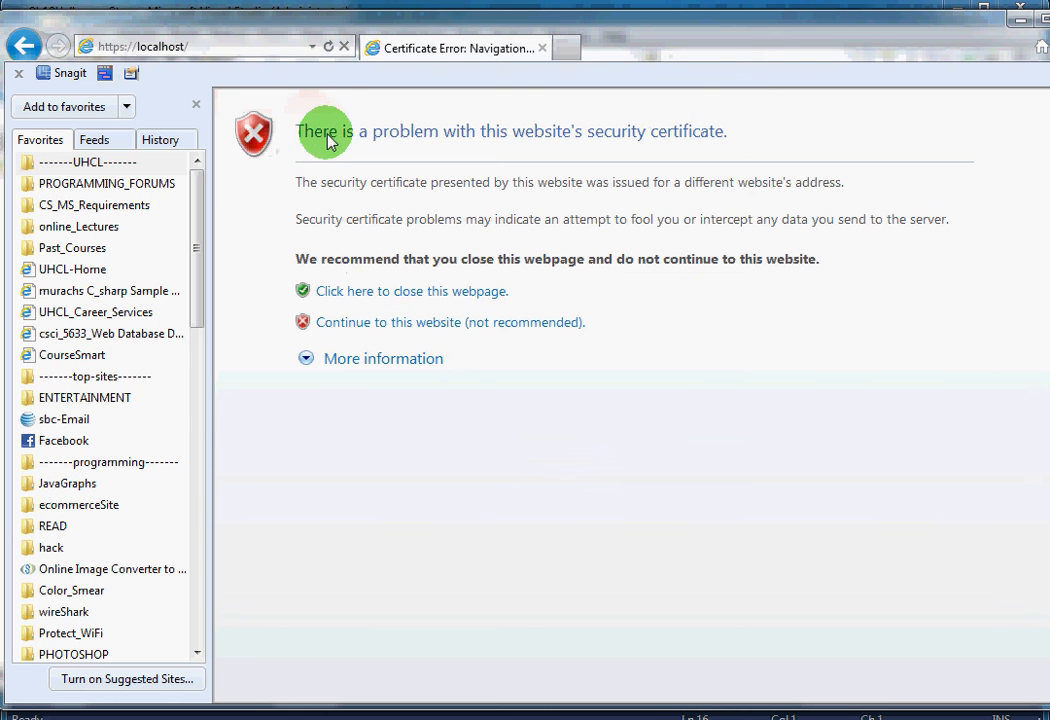
drag(325, 136, 714, 140)
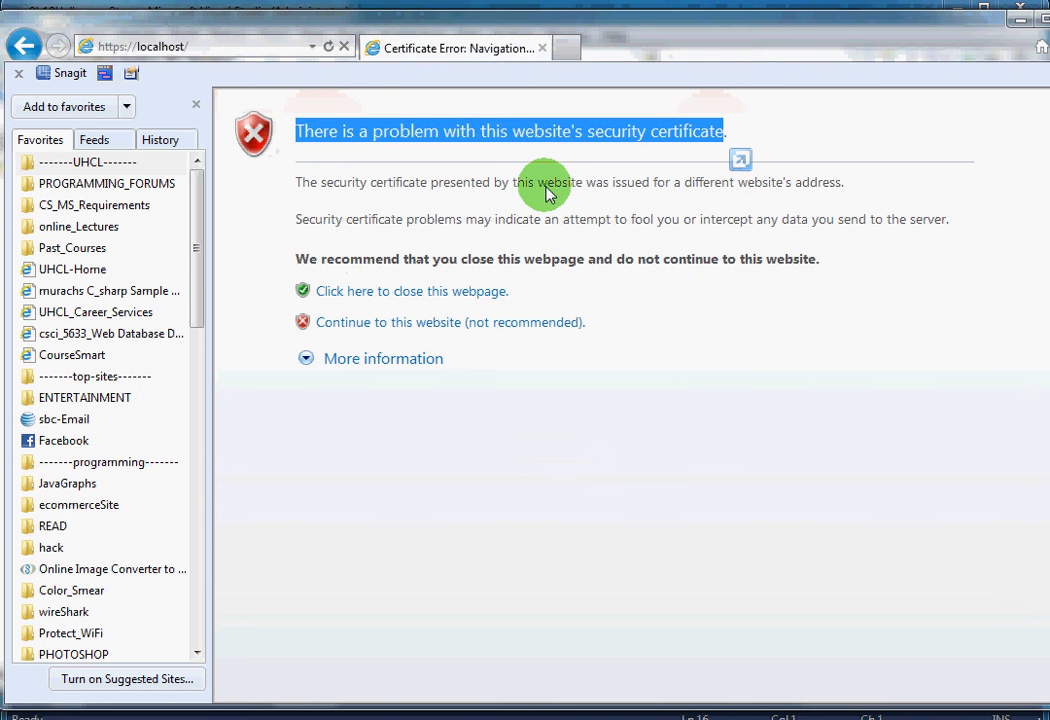
click(546, 192)
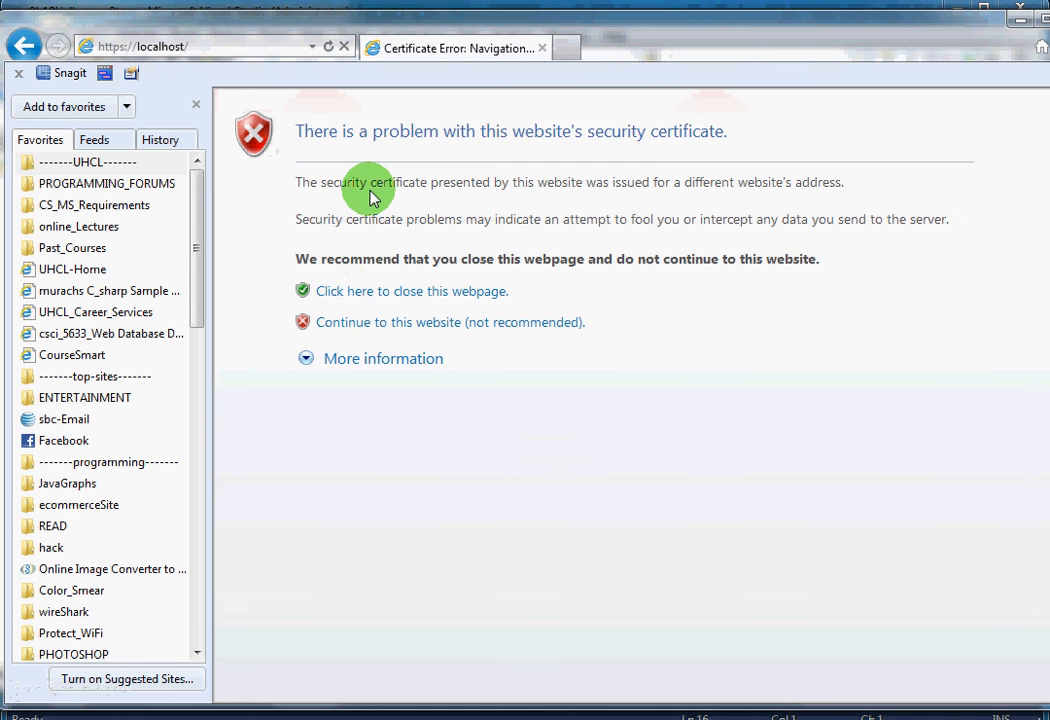
Continue to the website despite the certificate warning and open CheckOut1.aspx from the directory listing.
click(405, 330)
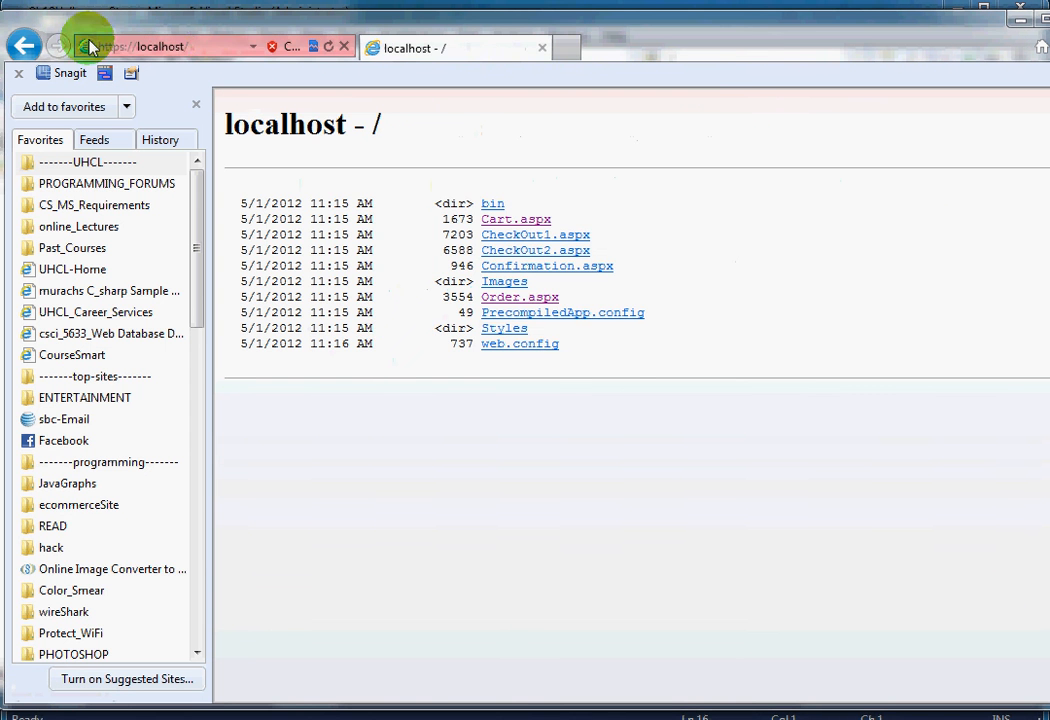
click(553, 234)
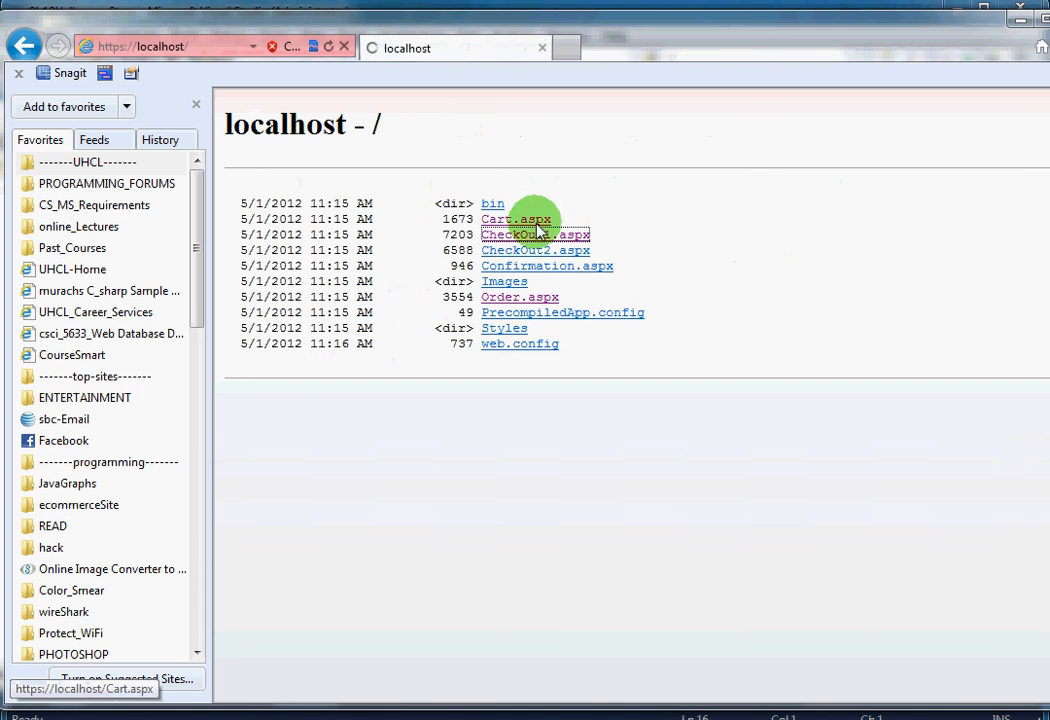